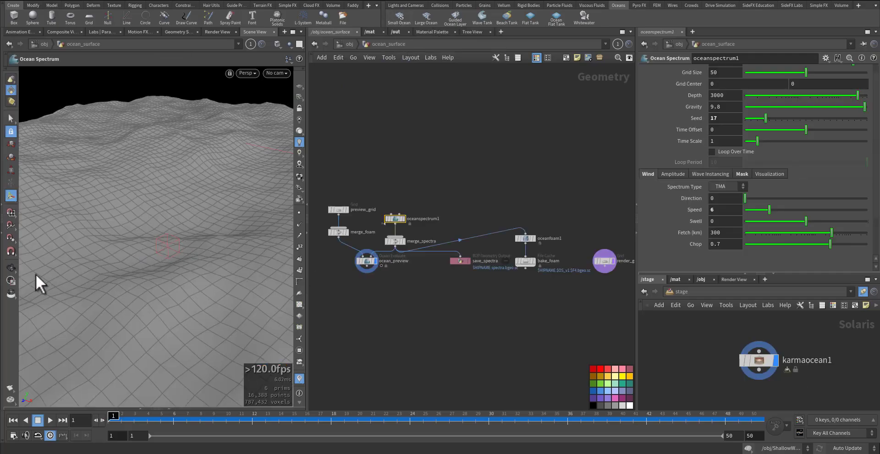
- Save the scene and write the current frame's spectrum to disk in the background from save_spectra, replacing the existing cache
click(10, 269)
drag(60, 333, 154, 224)
mouse_move(154, 224)
right_down()
mouse_move(190, 187)
mouse_move(161, 222)
right_up()
scroll(496, 275, up, 4)
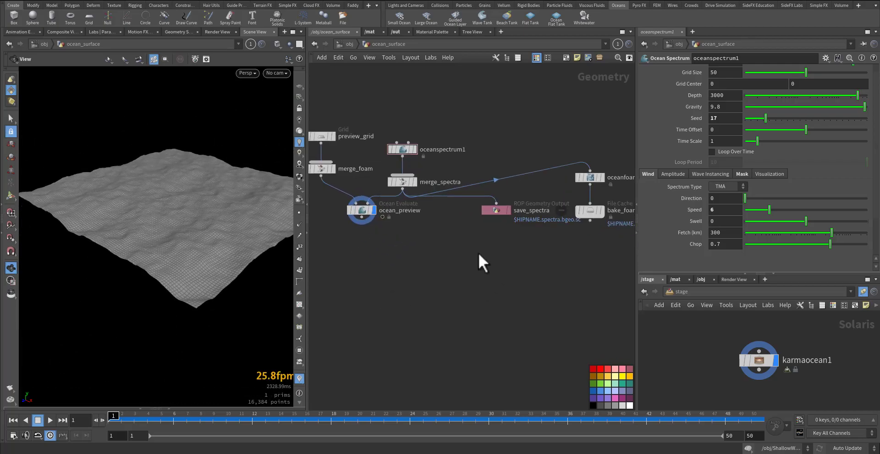
middle_drag(479, 261, 452, 271)
scroll(452, 273, up, 2)
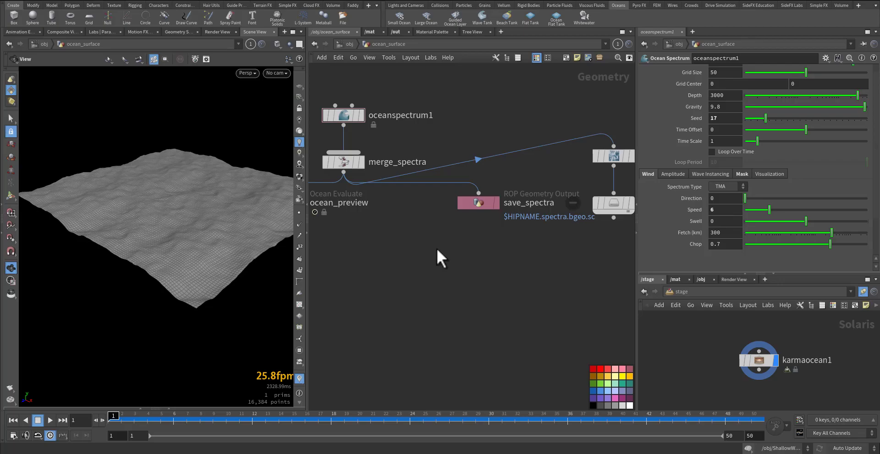
drag(437, 248, 527, 188)
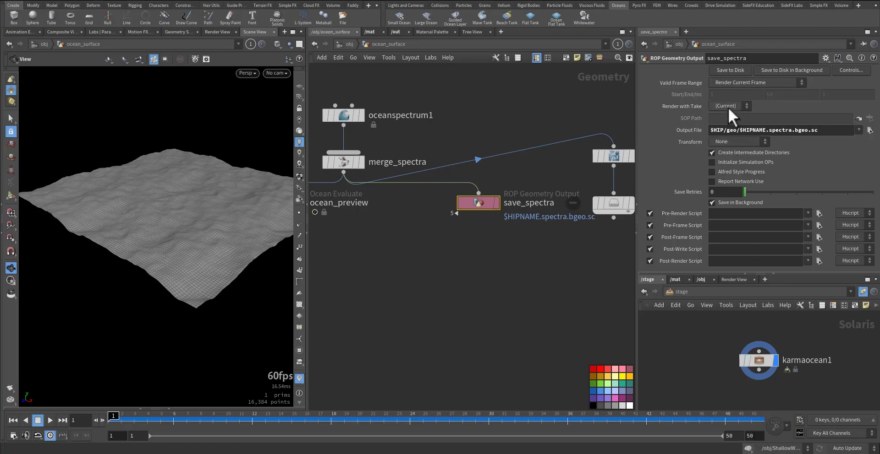
click(737, 82)
click(737, 81)
click(777, 71)
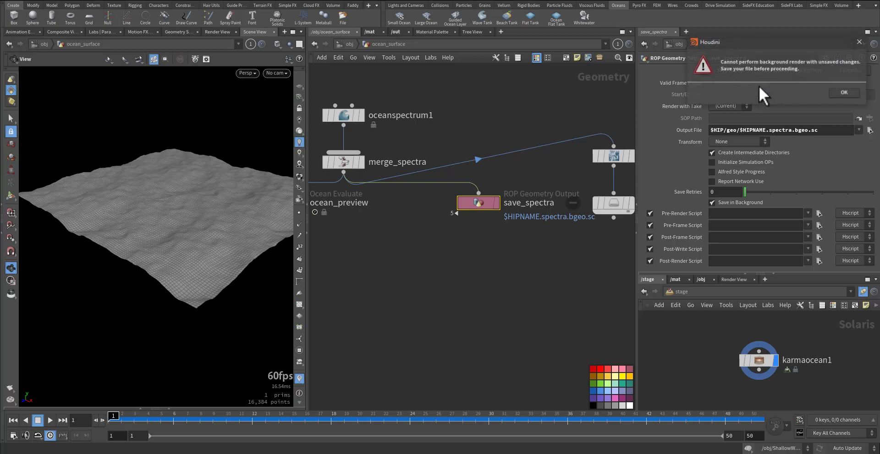
click(844, 90)
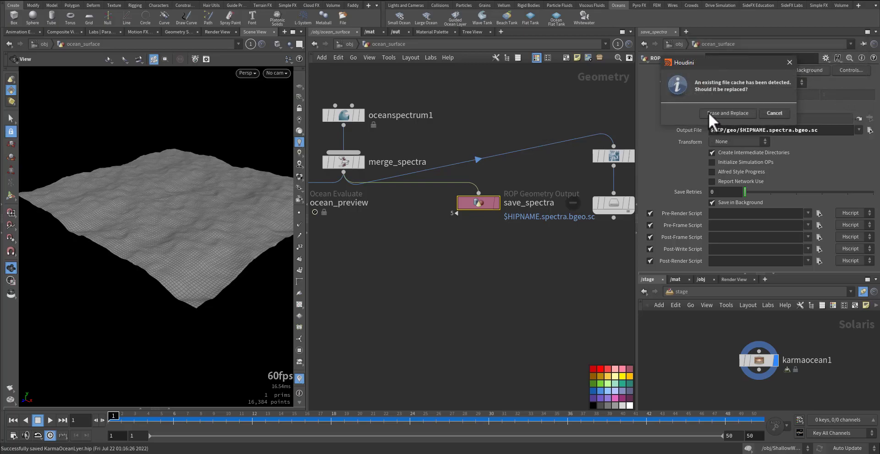
click(732, 113)
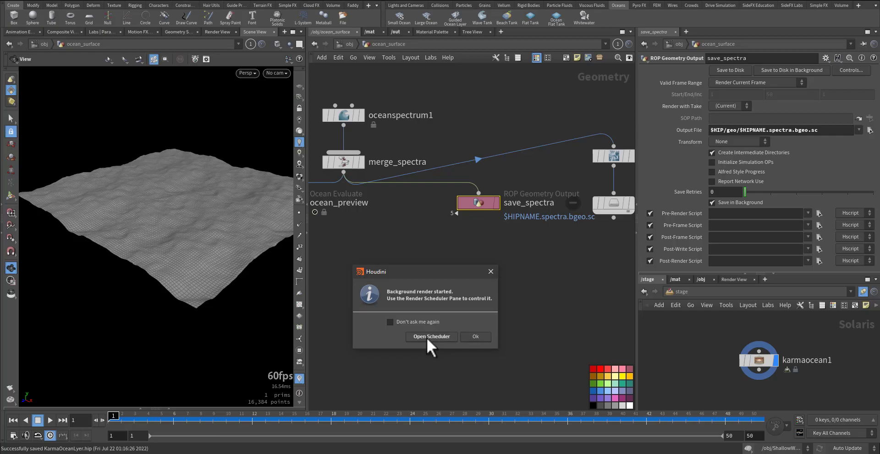
- Open the Render Scheduler to monitor the background save
click(426, 337)
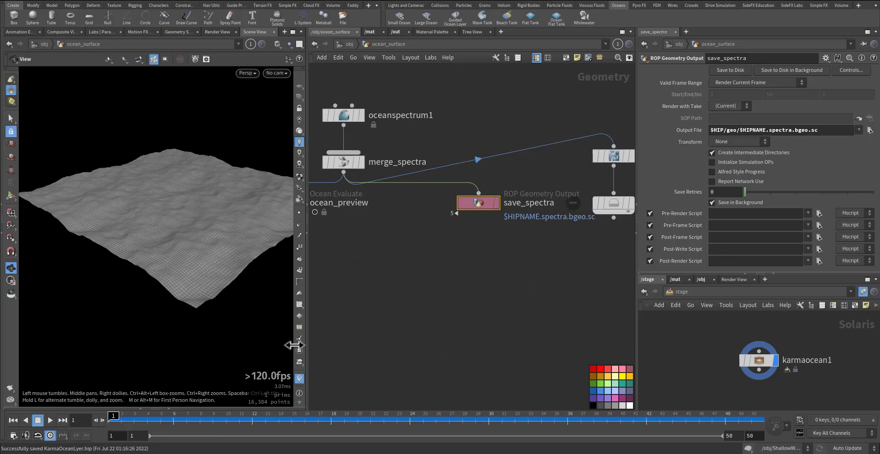
click(169, 408)
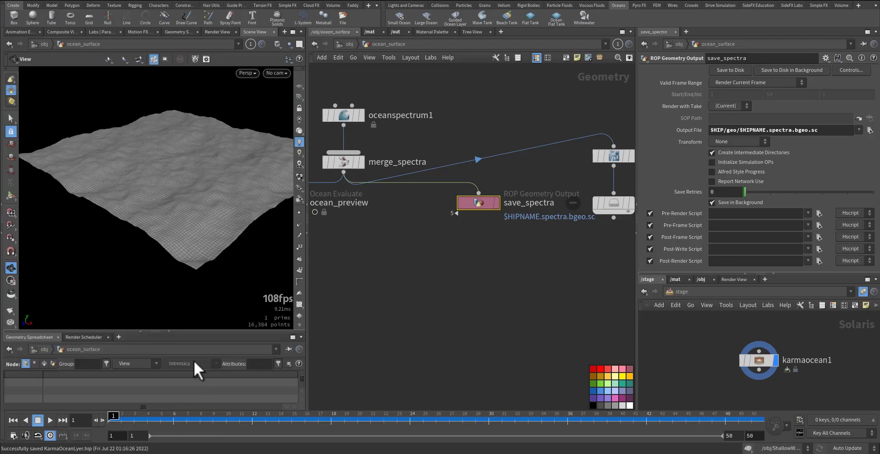
click(76, 339)
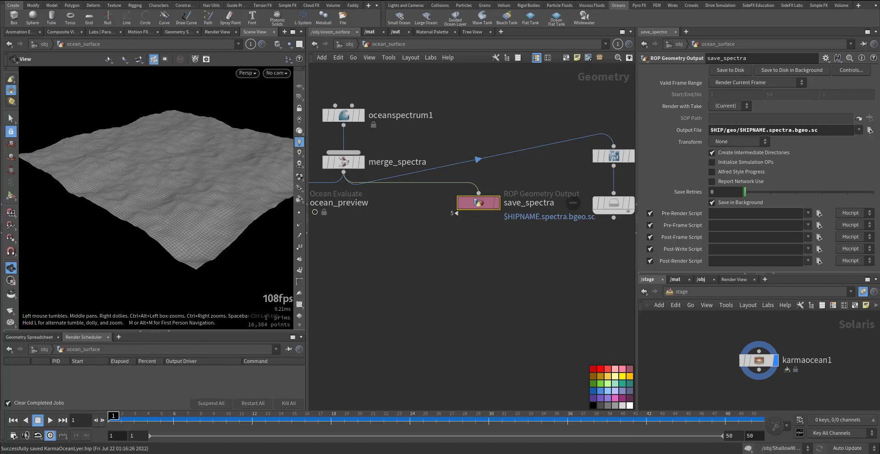
- Cache the ocean foam to disk in the background from the bake_foam node and reposition that node slightly
middle_drag(468, 243, 431, 266)
drag(510, 118, 415, 192)
drag(544, 203, 416, 244)
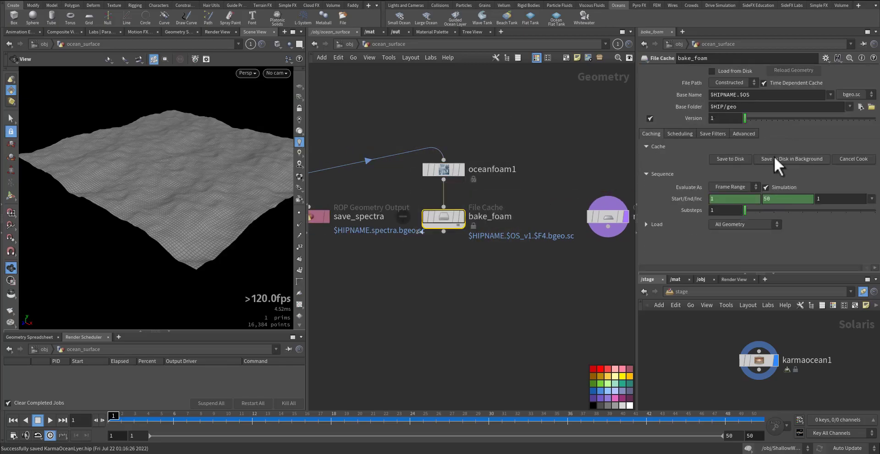
click(773, 157)
scroll(404, 226, up, 4)
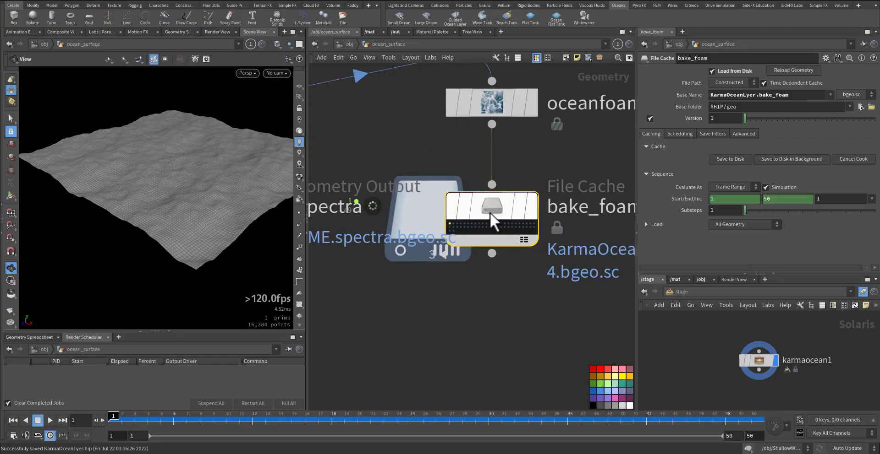
drag(490, 213, 501, 191)
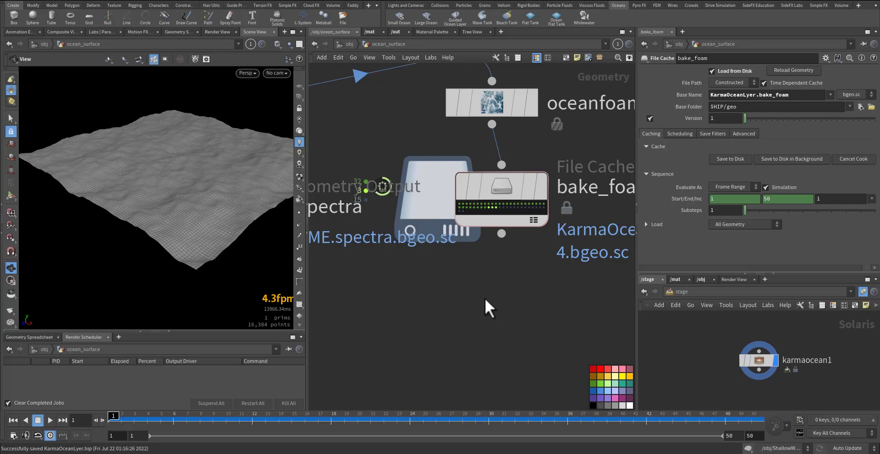
- Move merge_foam together with its downstream ocean_preview node lower in the network, away from preview_grid
middle_drag(474, 303, 590, 220)
scroll(491, 286, down, 5)
middle_drag(441, 241, 496, 283)
middle_drag(595, 269, 579, 286)
middle_drag(432, 239, 534, 274)
scroll(443, 213, up, 5)
middle_drag(465, 297, 316, 223)
ctrl+drag(357, 141, 387, 321)
scroll(447, 260, down, 2)
scroll(443, 235, down, 2)
scroll(537, 230, up, 2)
- Connect the output of bake_foam to the input of merge_foam
middle_drag(604, 259, 516, 239)
scroll(532, 234, up, 4)
click(544, 183)
middle_drag(353, 256, 557, 249)
middle_drag(339, 218, 524, 232)
click(389, 235)
click(390, 237)
- Select ocean_preview, play back the foam on the ocean surface, and return to frame 1
click(476, 328)
click(453, 329)
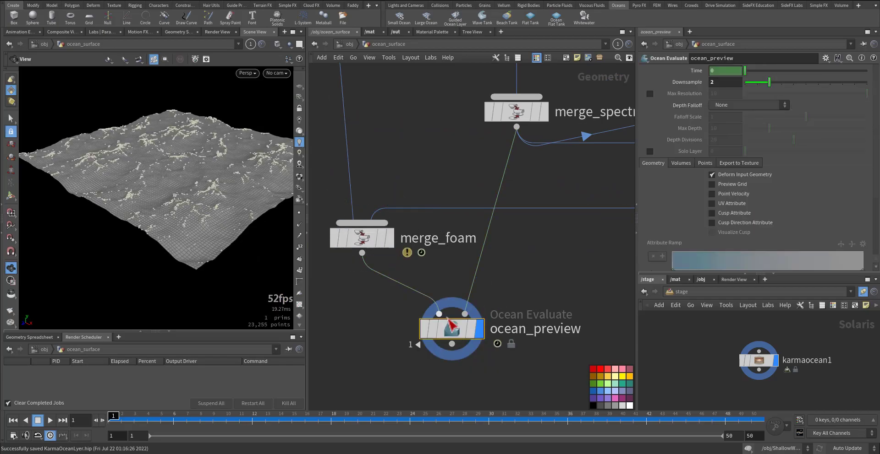
drag(206, 209, 167, 238)
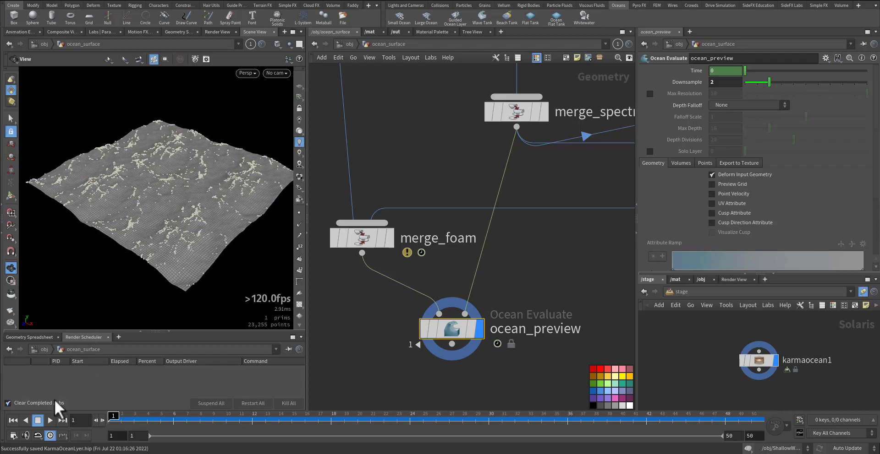
click(50, 417)
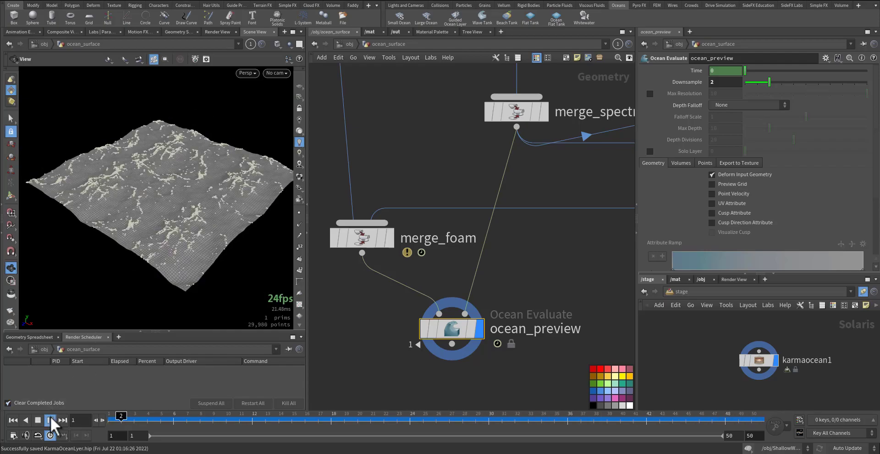
click(51, 416)
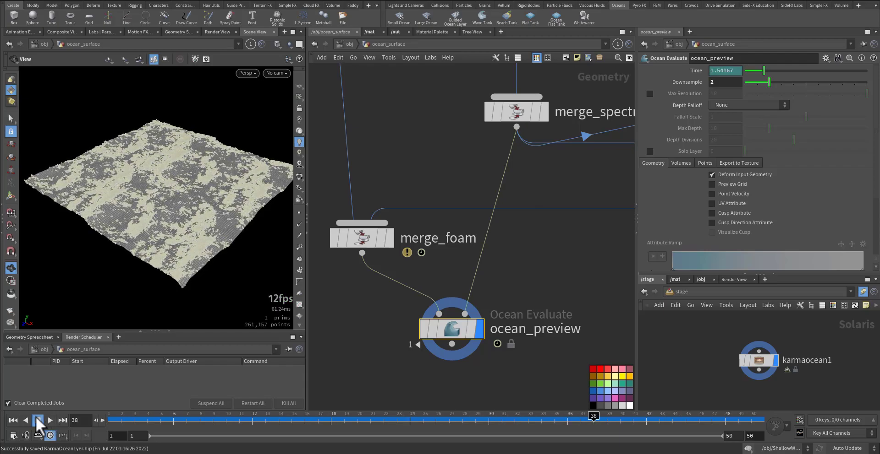
click(13, 421)
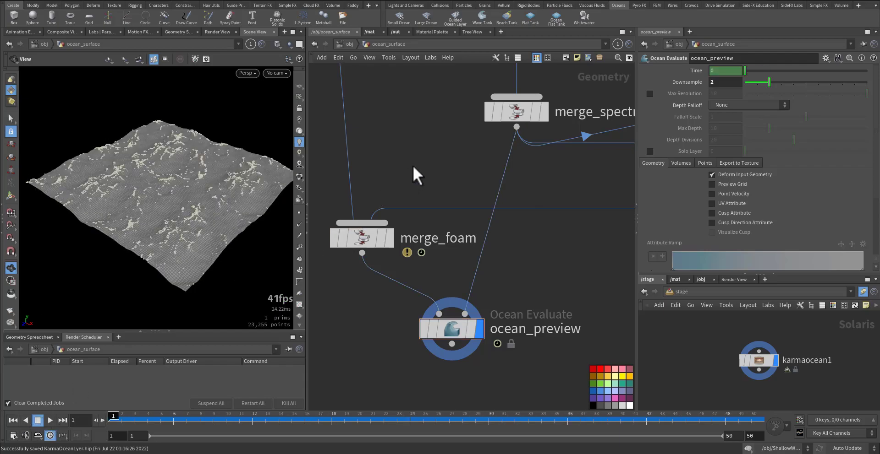
- Switch to the Solaris desktop layout and show the stage network
click(186, 2)
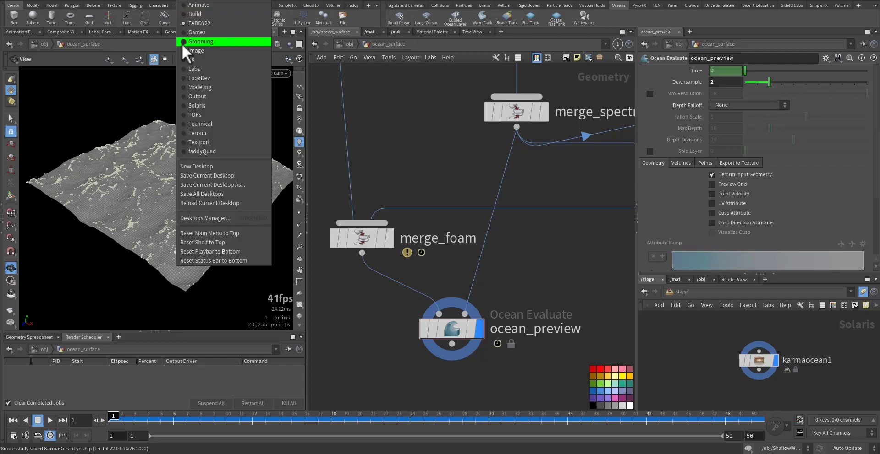
click(215, 106)
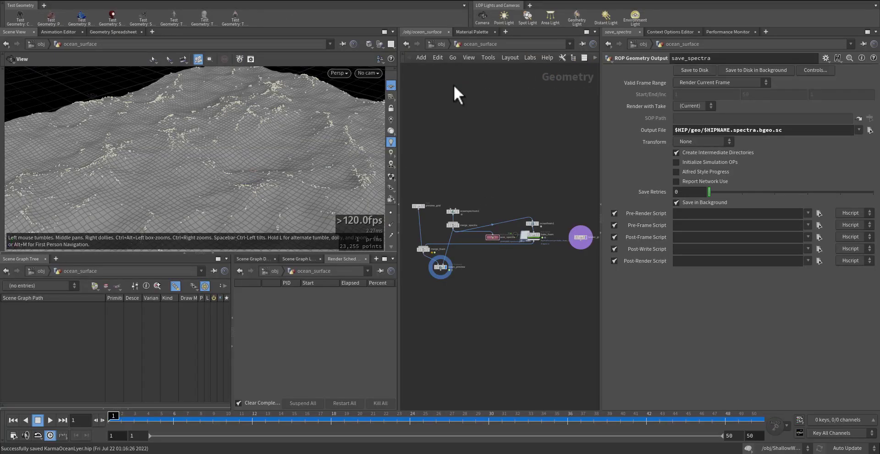
click(437, 44)
click(438, 46)
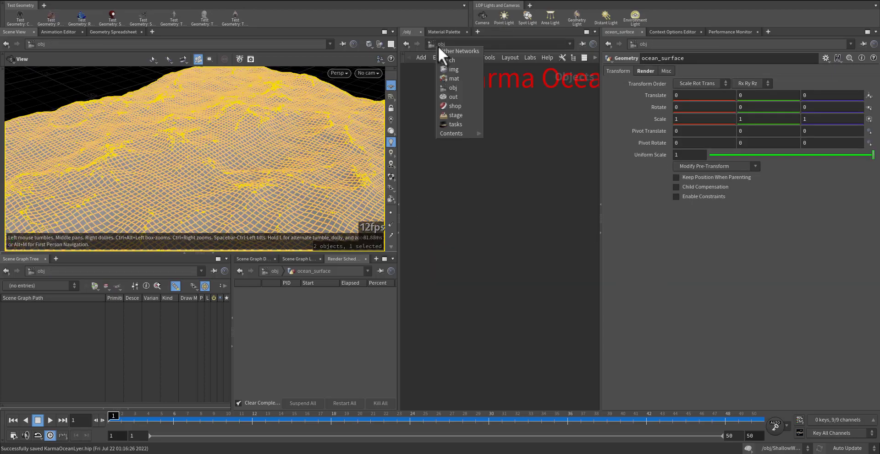
click(465, 114)
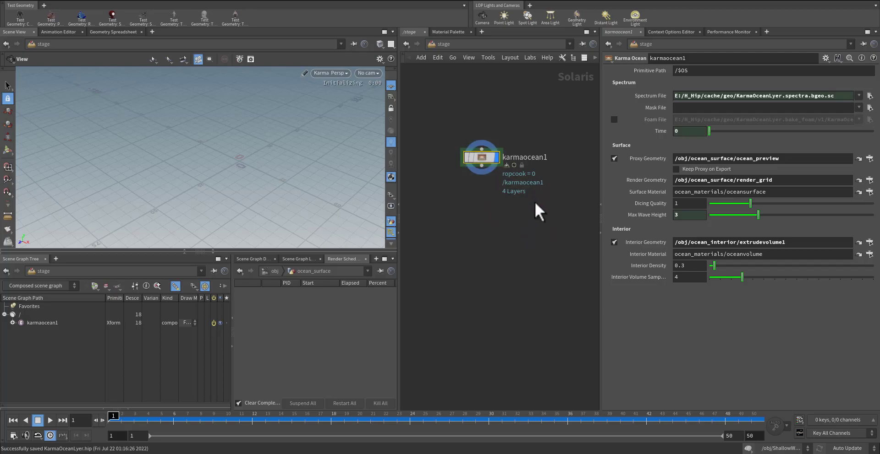
- Hide the render snapshot strip and enlarge the viewport to view the Karma ocean up close
middle_drag(275, 235, 261, 212)
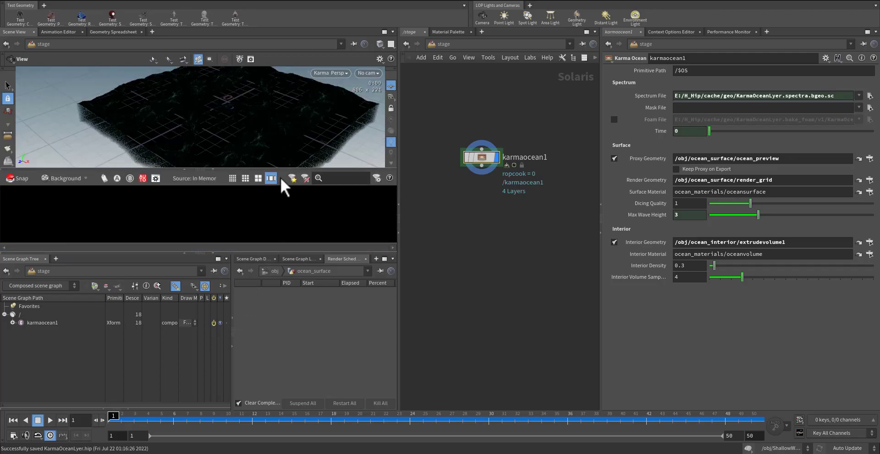
click(214, 174)
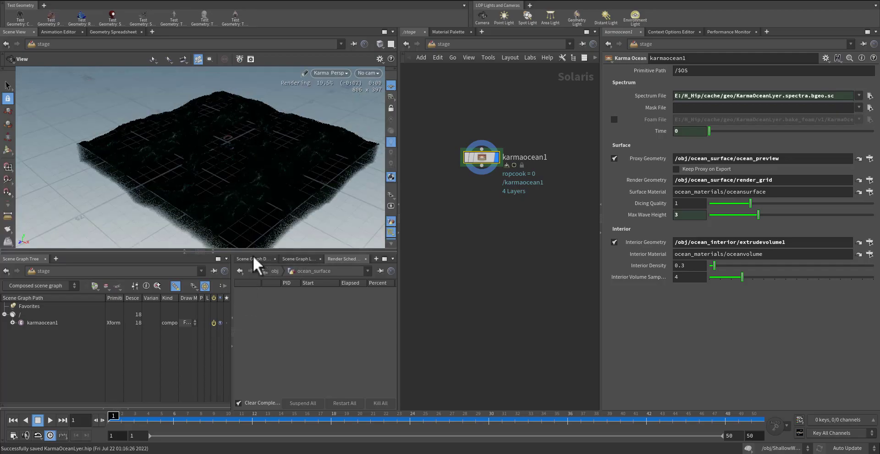
drag(253, 254, 253, 319)
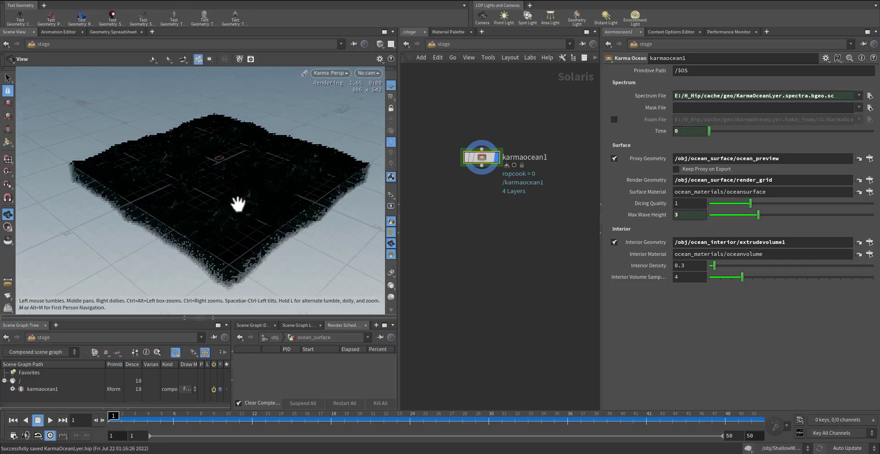
scroll(252, 200, up, 3)
drag(264, 198, 268, 230)
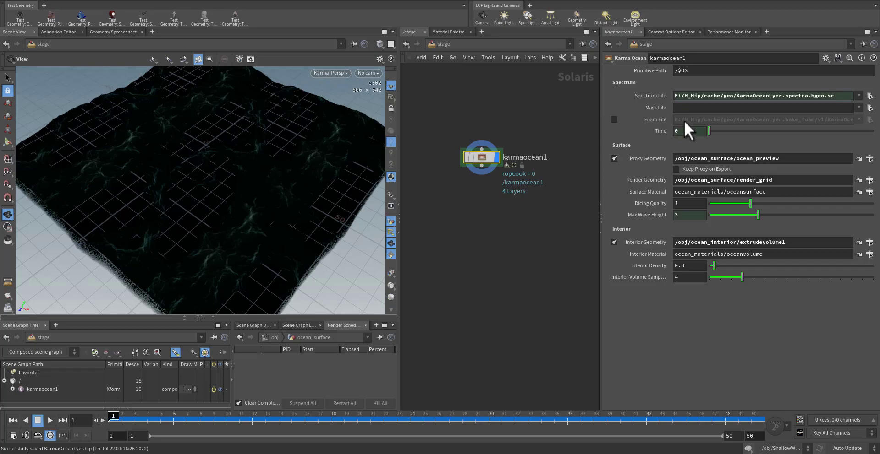
- Enable the foam file on karmaocean1 and set its dicing quality to 0.25
click(615, 121)
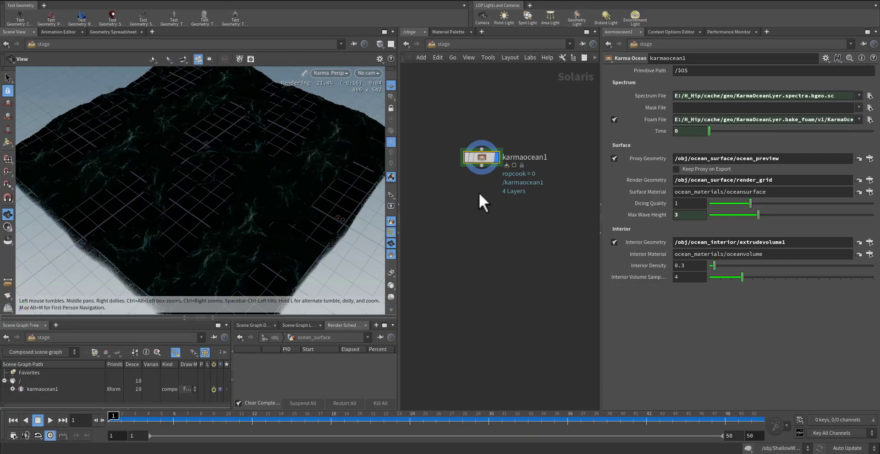
click(678, 203)
text(.25)
key(Return)
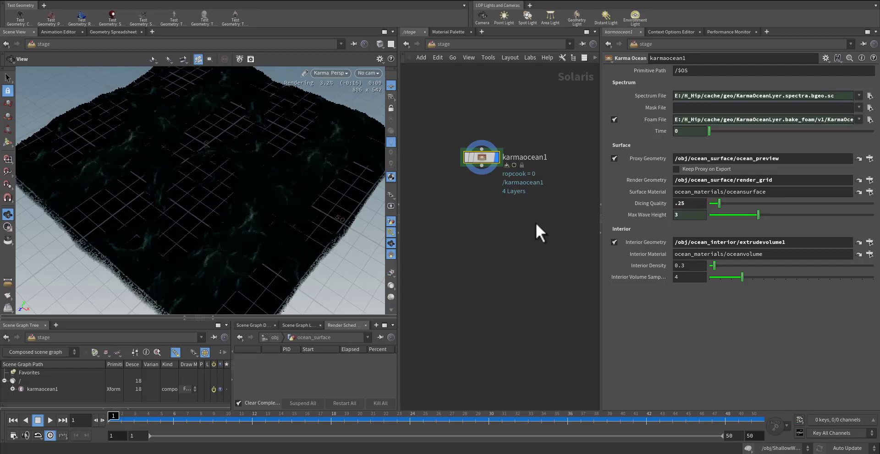
- Add a dome light below karmaocean1 and assign it the texture kloppenheim_06_2k.hdr
key(Tab)
text(env)
click(551, 177)
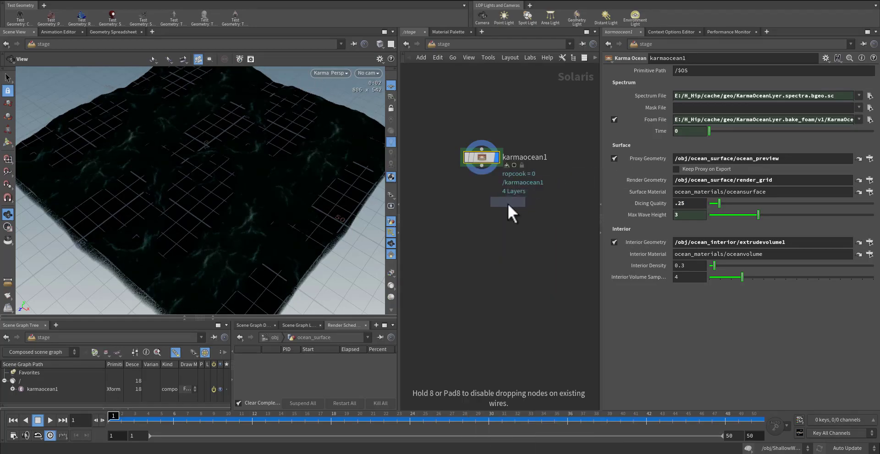
click(482, 223)
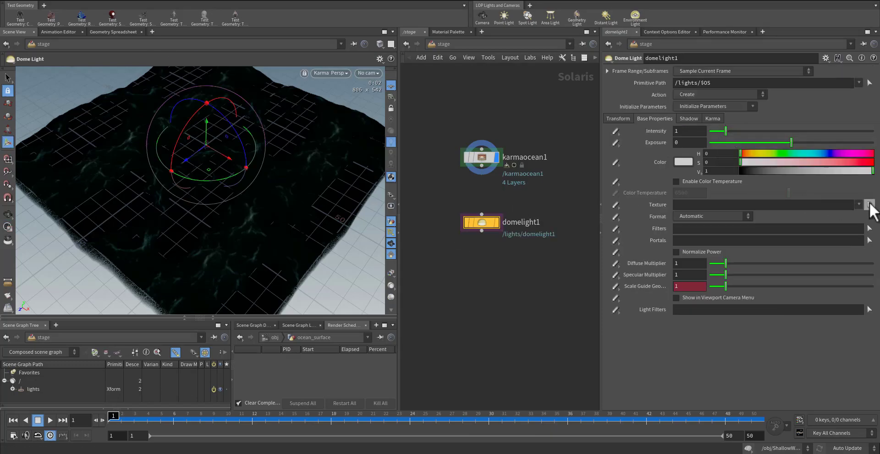
click(858, 205)
click(851, 216)
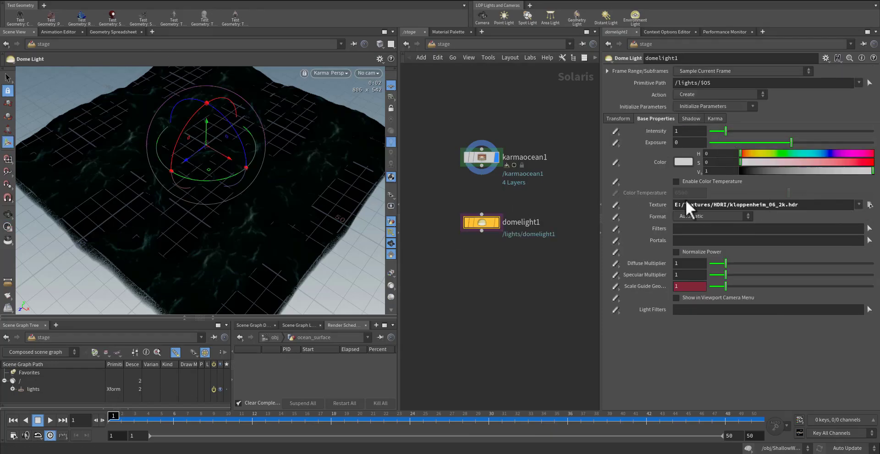
- Connect karmaocean1 to the dome light and display the combined result in the viewport
click(481, 167)
click(492, 220)
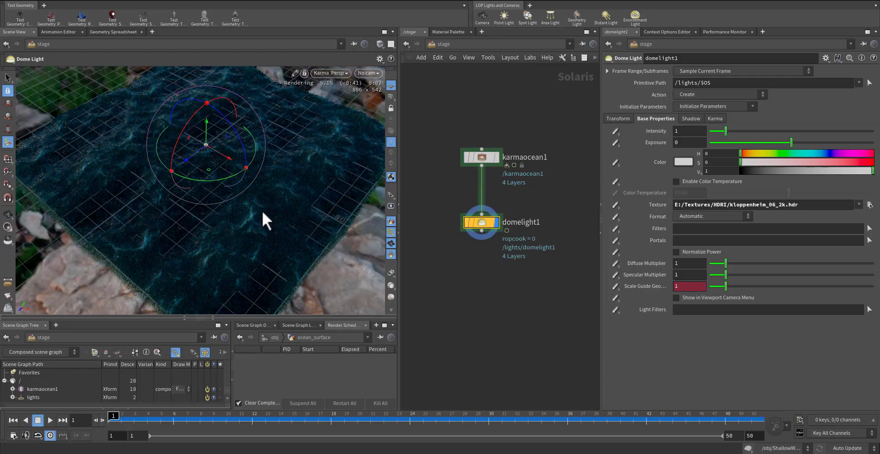
alt+middle_drag(212, 218, 206, 210)
alt+right_drag(205, 210, 258, 204)
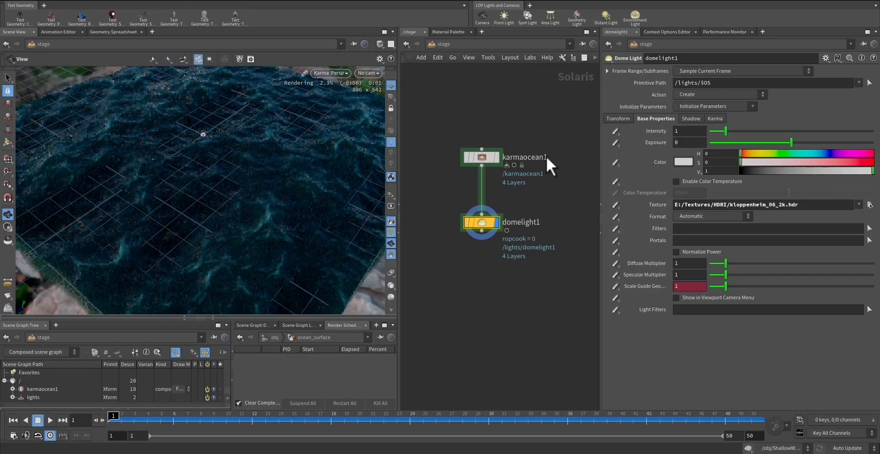
- Raise the dome light's intensity to 1.42 and check the lit ocean foam at frame 14
drag(727, 131, 732, 130)
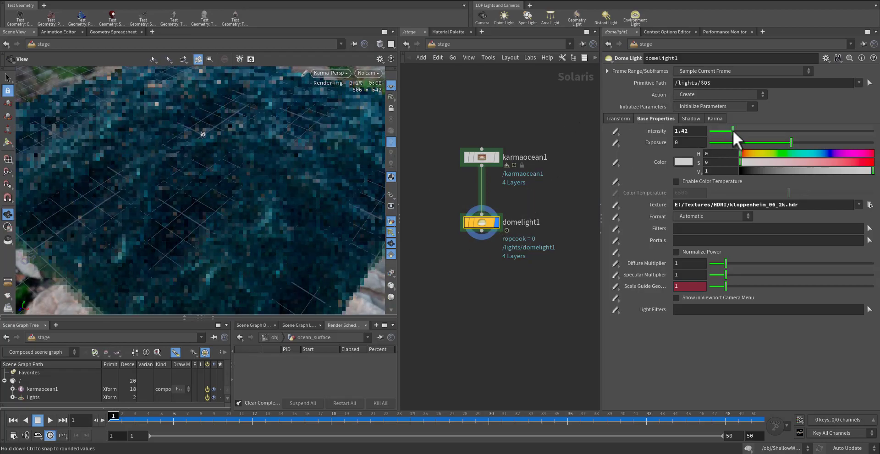
click(280, 417)
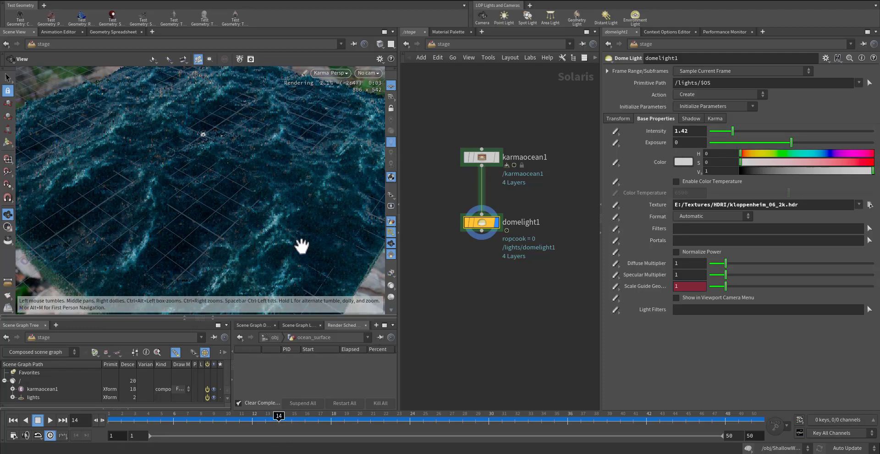
mouse_move(278, 168)
right_down()
mouse_move(249, 185)
mouse_move(267, 179)
right_up()
middle_drag(267, 179, 267, 180)
drag(267, 181, 253, 201)
scroll(250, 197, down, 5)
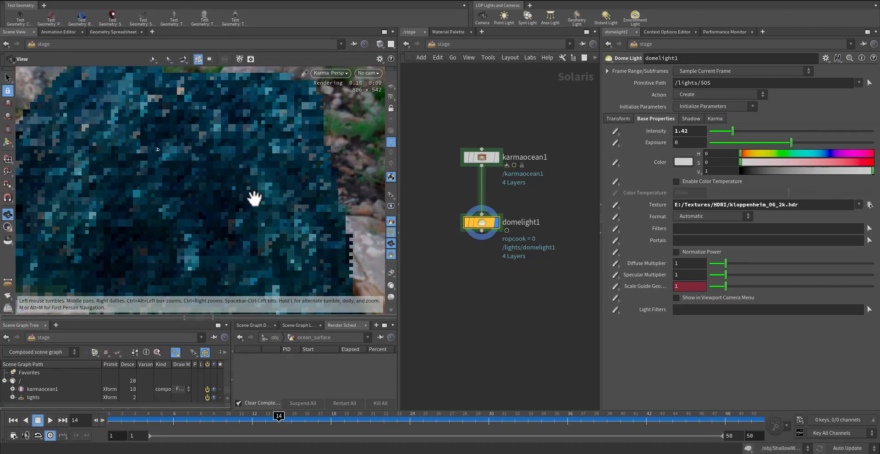
- Save the scene and render a flipbook of the current viewport over the full frame range
scroll(289, 190, up, 5)
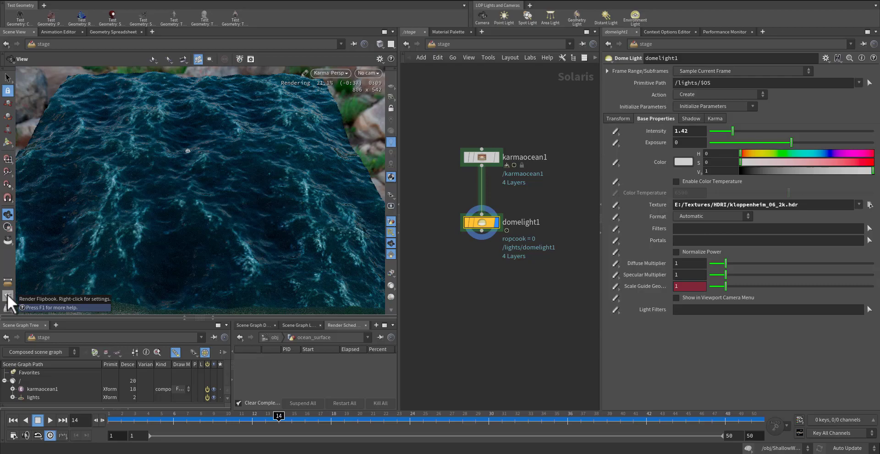
key(ctrl+s)
right_click(6, 294)
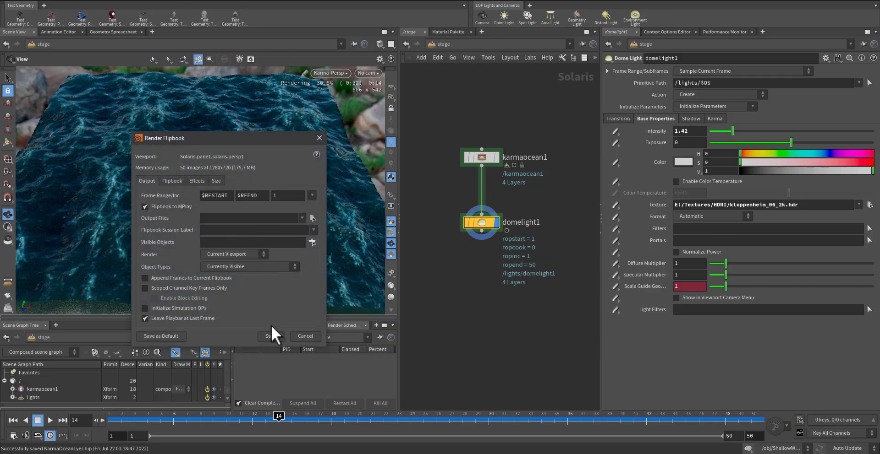
click(271, 337)
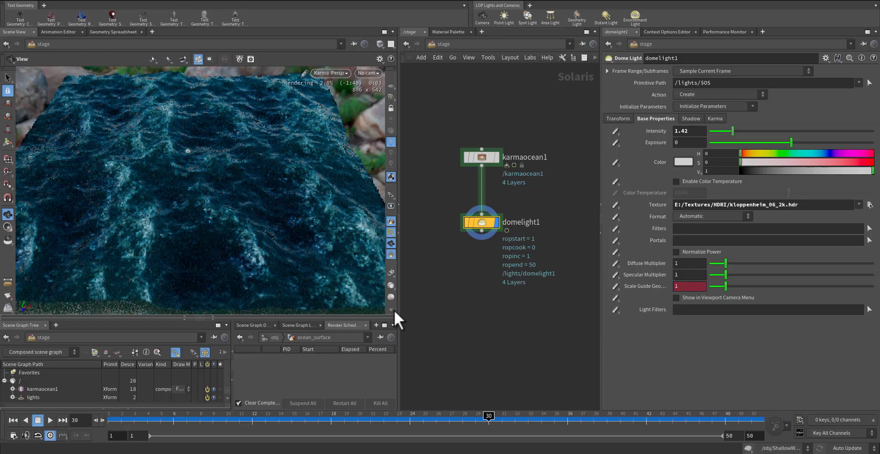
- Select karmaocean1 and inspect the Karma-rendered ocean foam at frames 37 and 44
right_drag(142, 247, 194, 234)
mouse_move(144, 247)
right_down()
mouse_move(206, 269)
mouse_move(137, 248)
right_up()
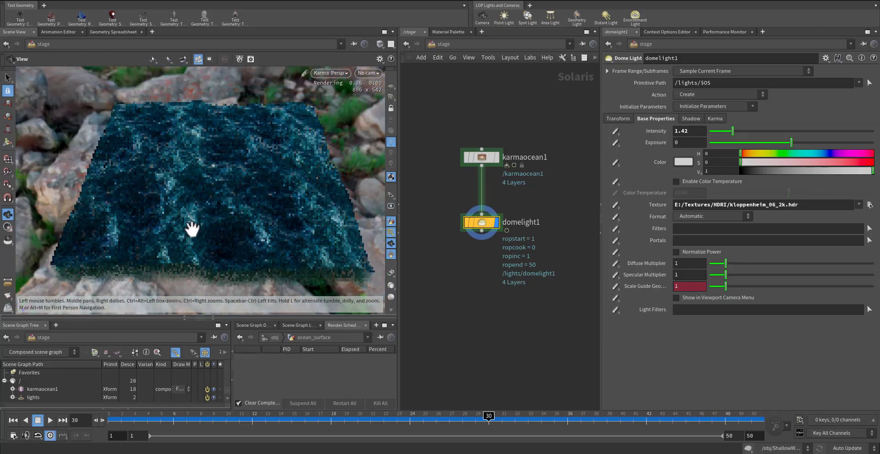
click(516, 157)
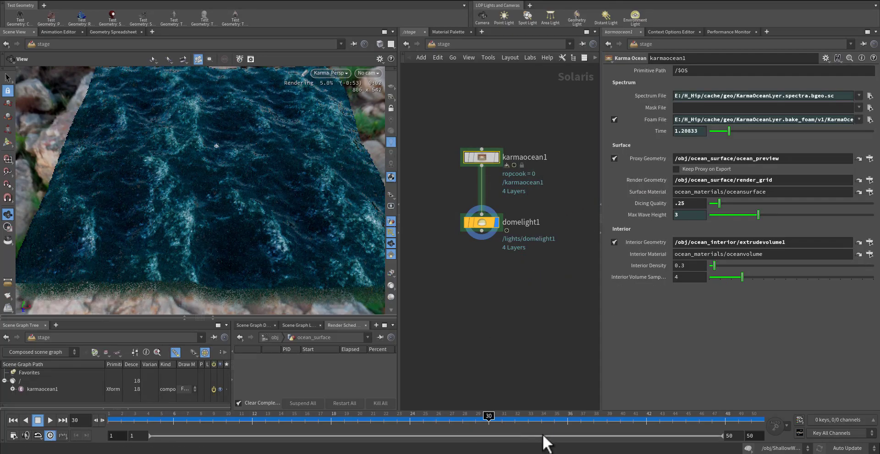
click(581, 417)
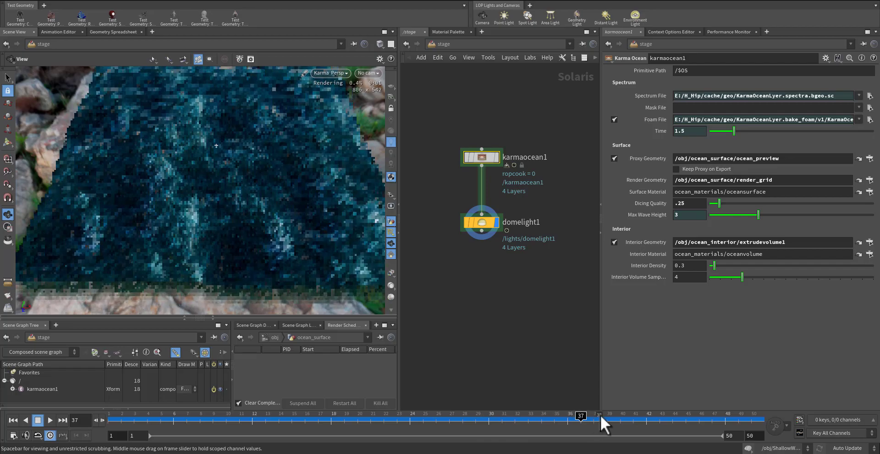
click(671, 417)
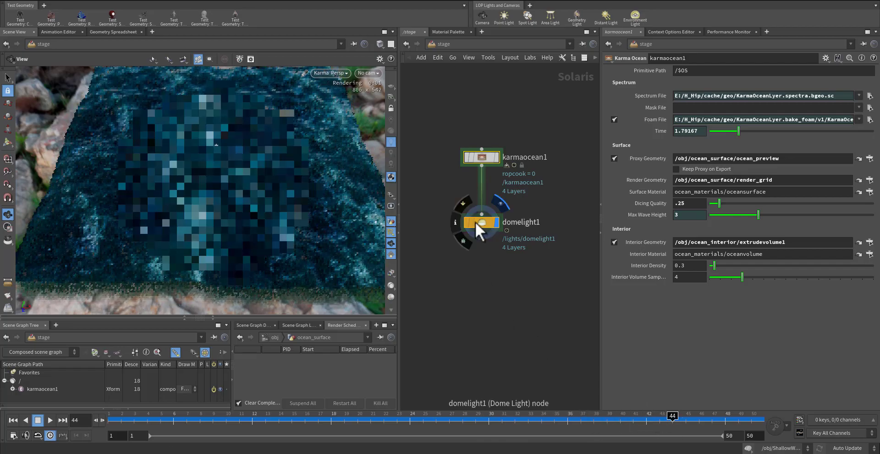
- Switch to the obj network and open the ocean_surface geometry node's contents
click(446, 43)
click(468, 85)
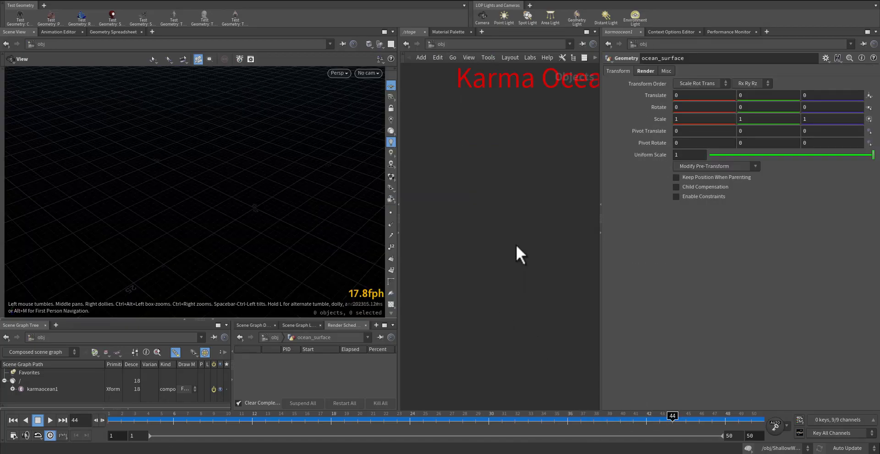
middle_drag(523, 227, 483, 239)
scroll(496, 302, down, 6)
scroll(500, 235, up, 5)
double_click(525, 202)
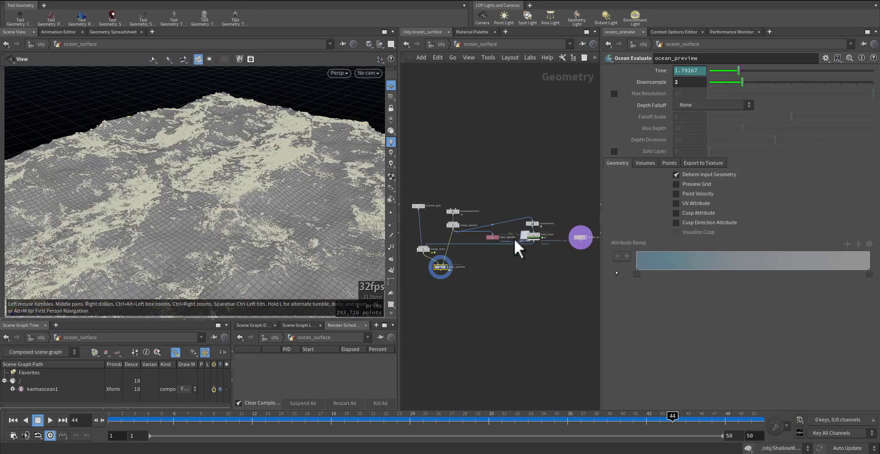
- Set the Resolution Exponent of oceanspectrum1 to 7
scroll(509, 256, up, 5)
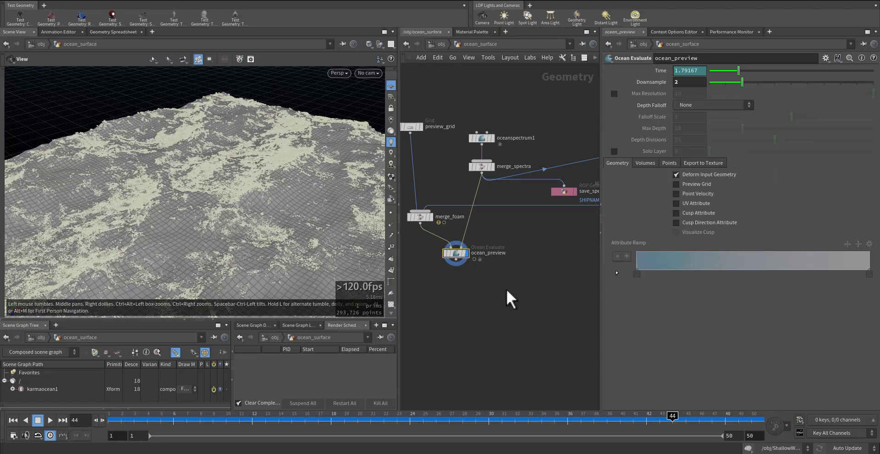
middle_drag(523, 252, 530, 314)
click(497, 200)
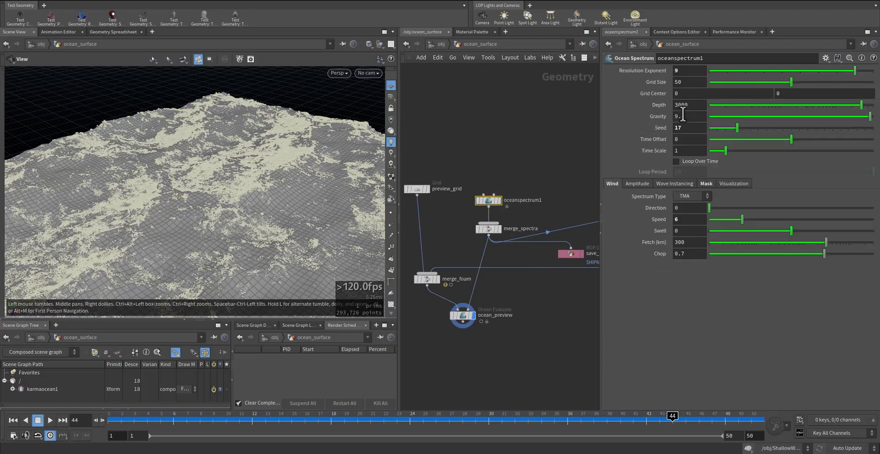
click(677, 73)
text(7)
key(Return)
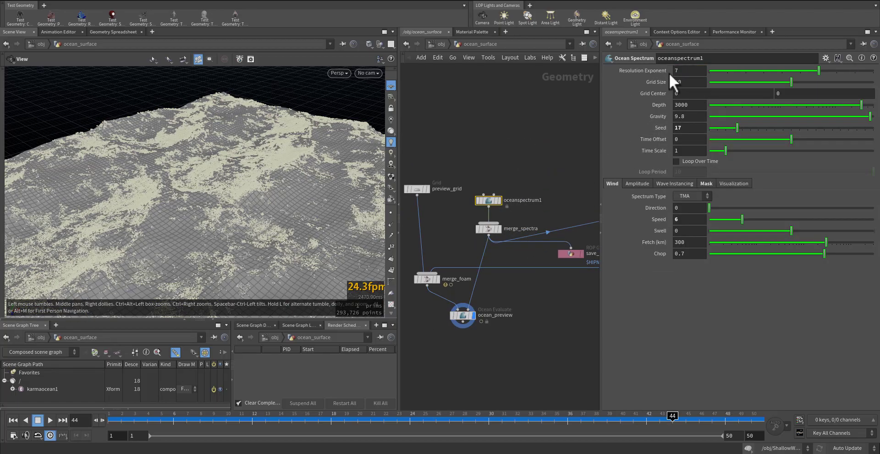
- Display the preview_grid node in the viewport and view its grid parameters
middle_drag(539, 177, 552, 124)
click(567, 195)
middle_drag(436, 164, 487, 200)
scroll(495, 163, up, 3)
click(462, 197)
click(470, 193)
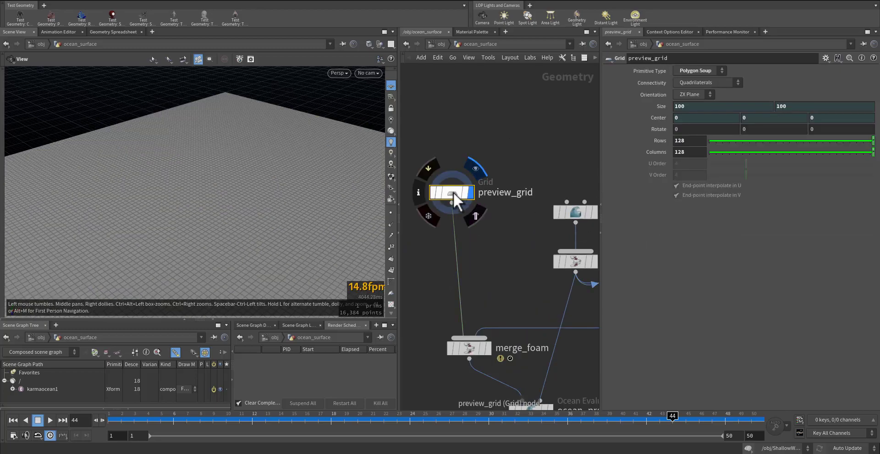
- Display the oceanspectrum1 node in the viewport and bring up its parameters
scroll(501, 206, down, 3)
scroll(522, 167, right, 3)
click(542, 154)
click(526, 155)
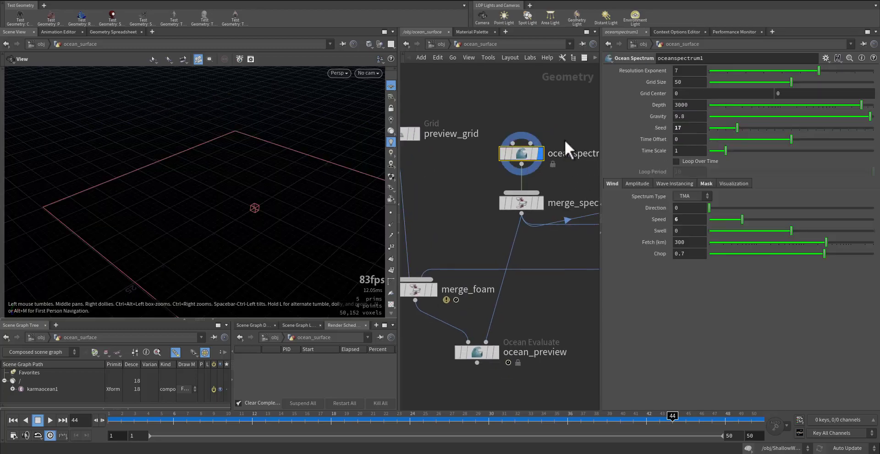
- Set oceanspectrum1's wind speed to 9.22, swell to -0.034 and fetch to 83.7723 km
middle_drag(565, 137, 496, 119)
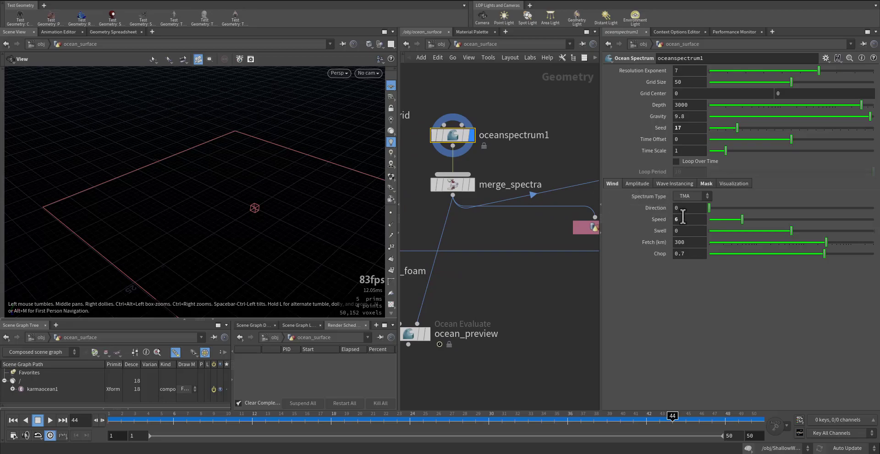
drag(749, 220, 747, 225)
click(755, 231)
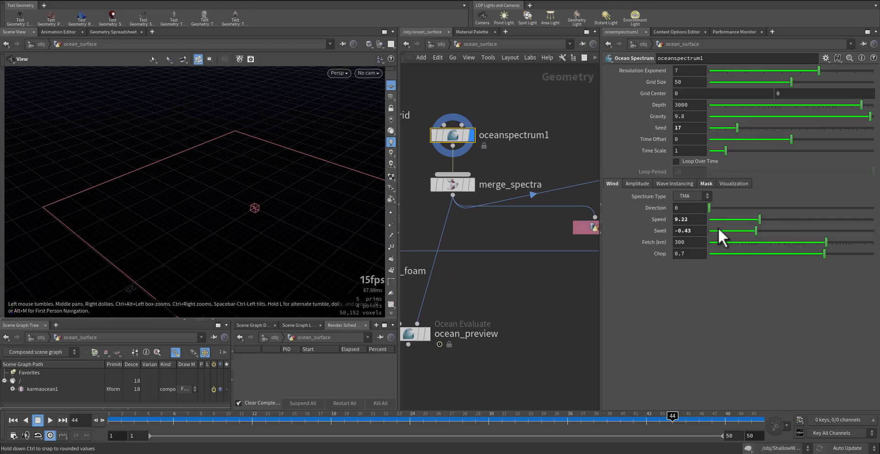
click(788, 231)
click(799, 243)
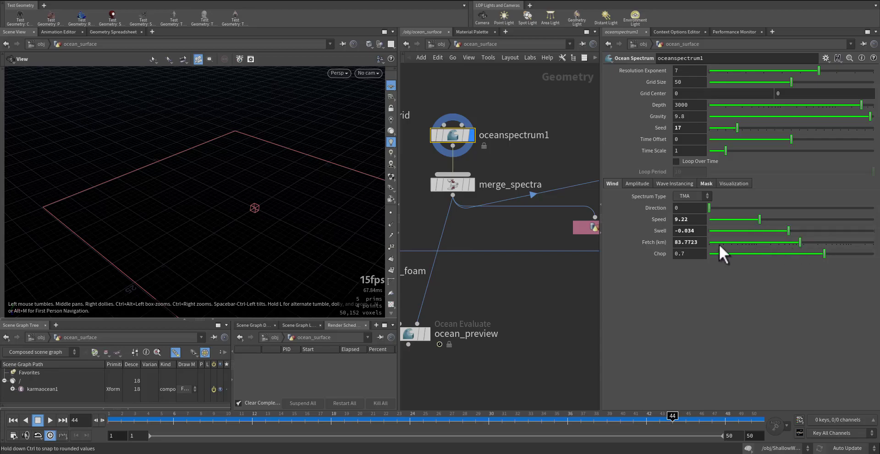
click(641, 185)
click(685, 185)
click(704, 184)
click(612, 184)
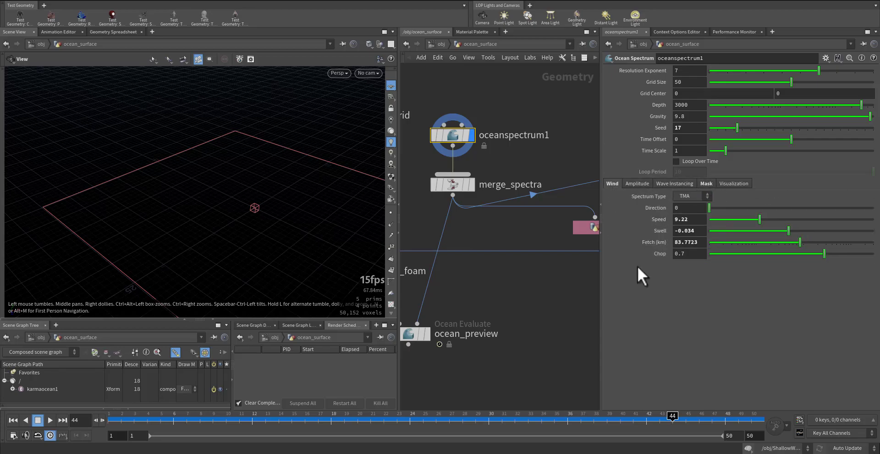
- Display ocean_preview, play the wave animation to check it, and return to frame 1
middle_drag(517, 231, 422, 210)
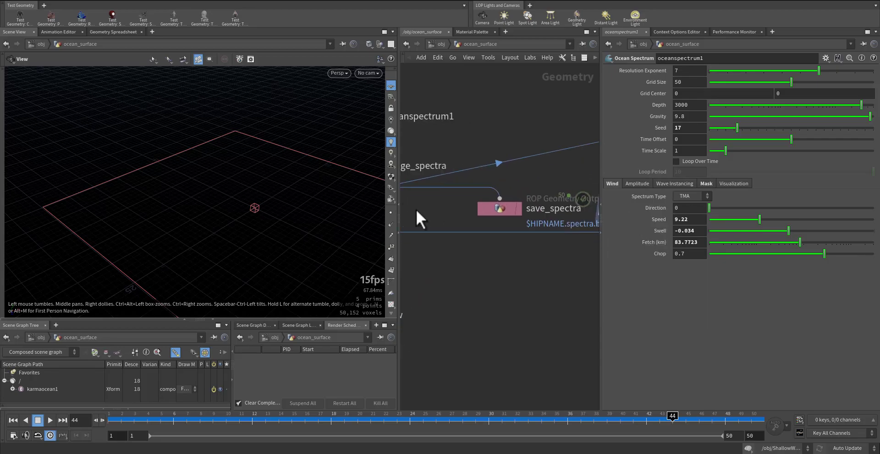
middle_drag(407, 270, 563, 199)
click(523, 238)
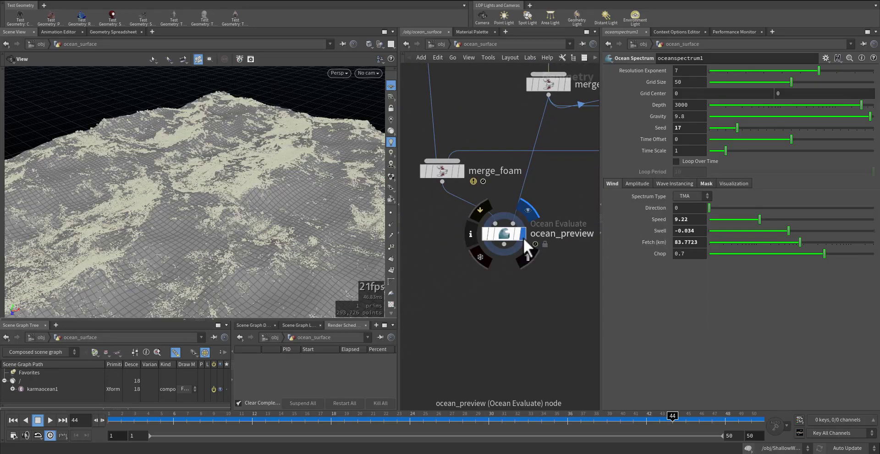
key(Up)
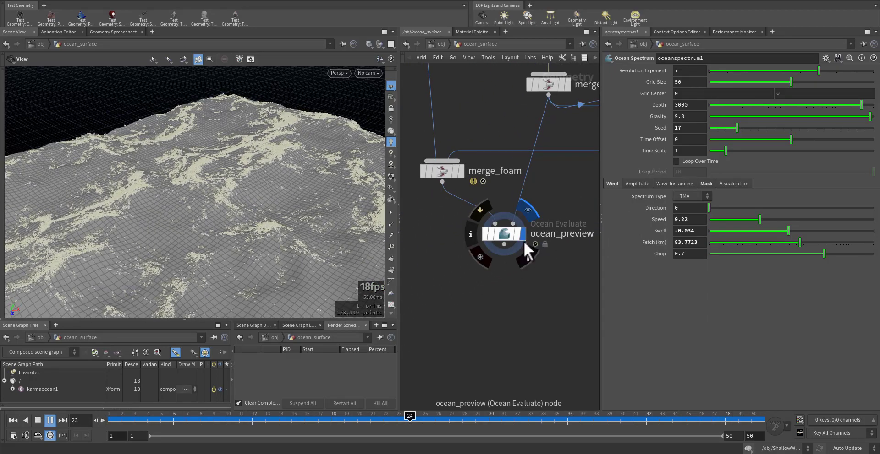
middle_drag(535, 282, 478, 283)
key(ctrl+Up)
- Open the save_spectra output node's parameters and review its save-to-disk settings
middle_drag(529, 268, 427, 268)
middle_drag(513, 234, 447, 282)
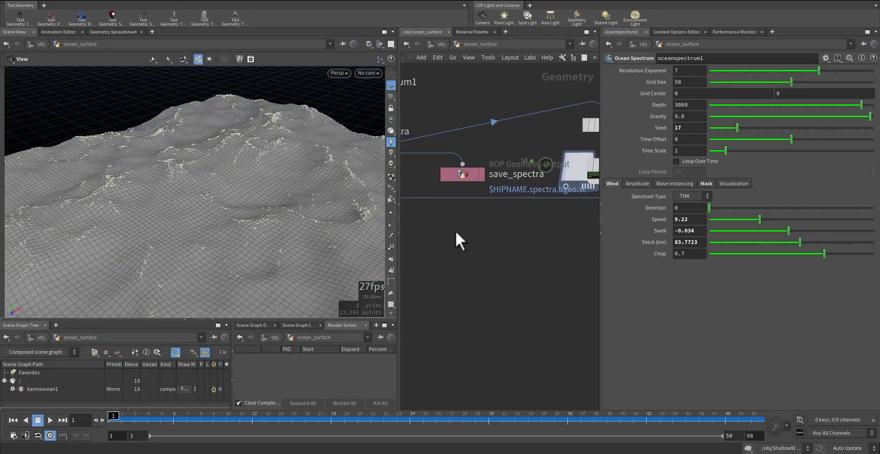
click(461, 174)
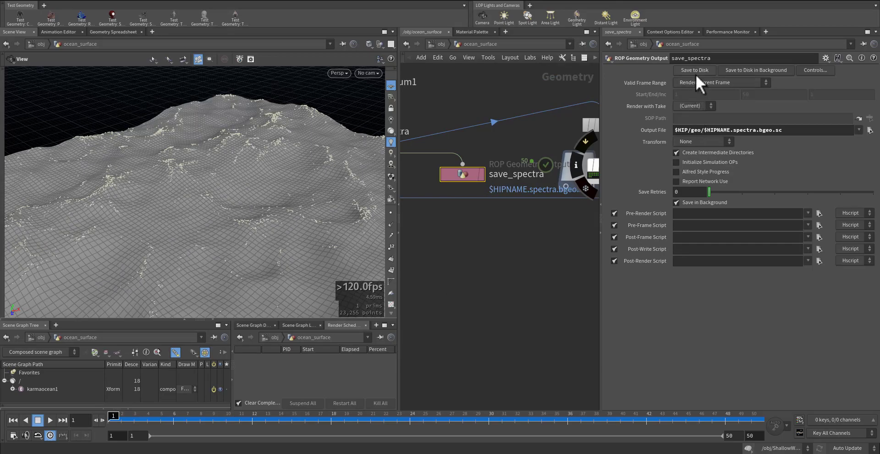
mouse_move(543, 149)
middle_down()
mouse_move(449, 173)
mouse_move(532, 161)
middle_up()
middle_drag(472, 158, 541, 153)
middle_drag(496, 173, 436, 174)
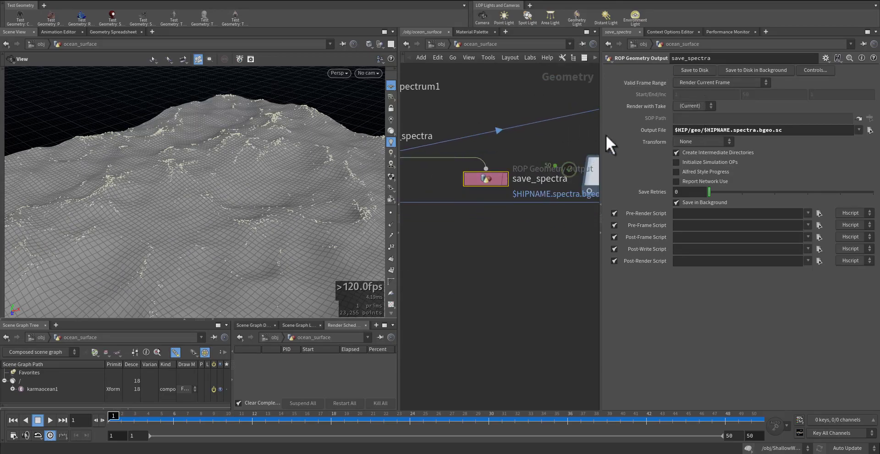
- Cache the bake_foam sequence to disk in the background for frames 1 to 50, saving the scene before cooking
middle_drag(528, 140, 416, 155)
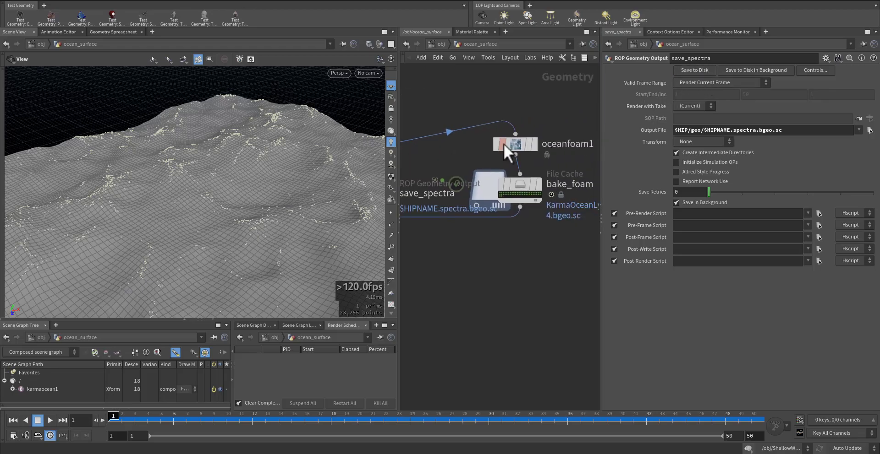
click(520, 188)
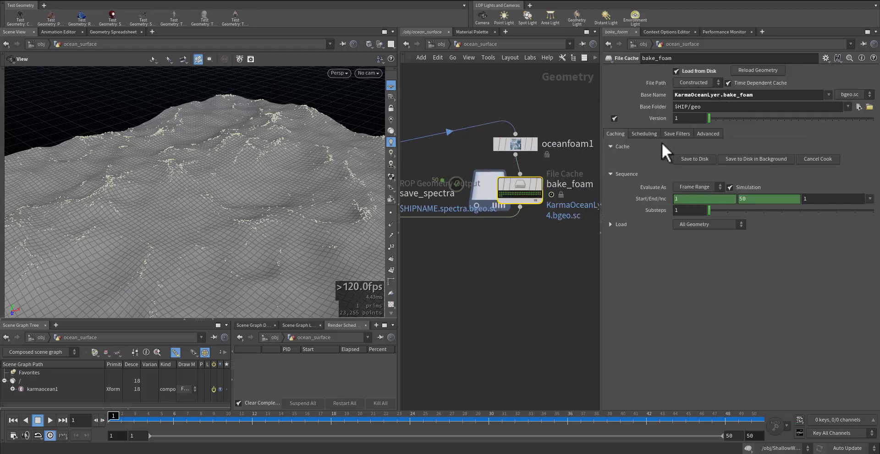
click(746, 161)
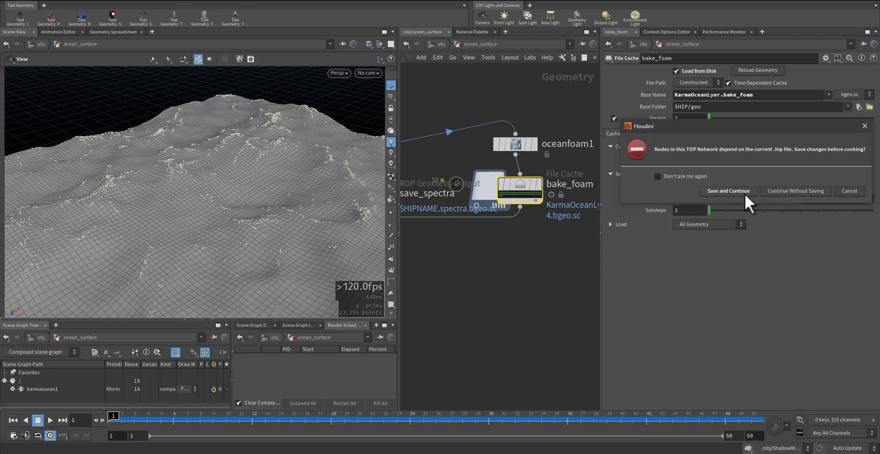
click(728, 191)
- Select ocean_preview and play back the newly baked foam, then return to the first frame
middle_drag(475, 267, 526, 205)
click(490, 233)
key(Up)
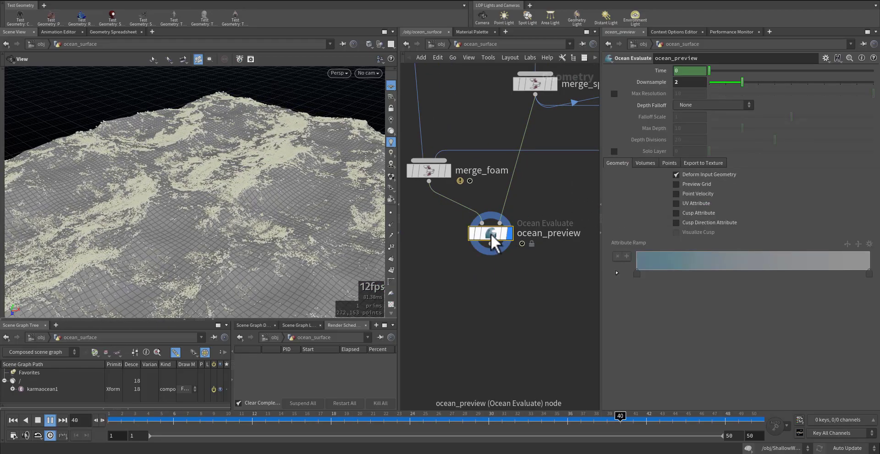
key(ctrl+Up)
- Switch to the mat network and locate the oceansurface2 and oceanvolume2 materials
click(441, 43)
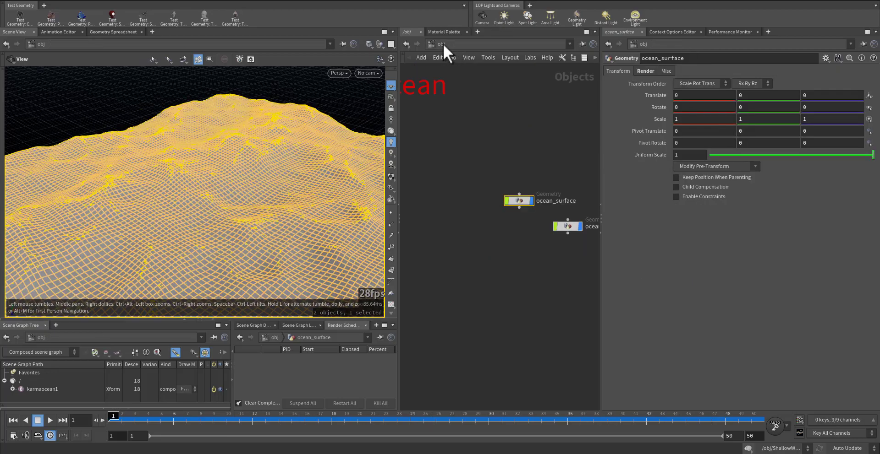
click(442, 44)
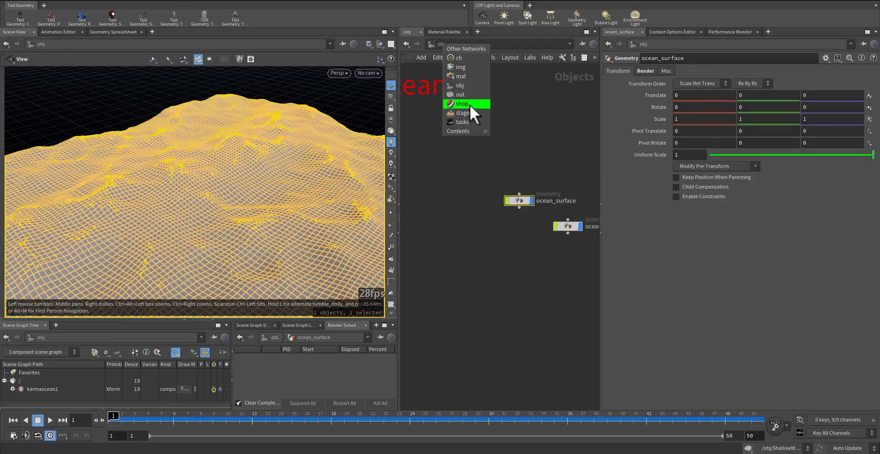
click(472, 77)
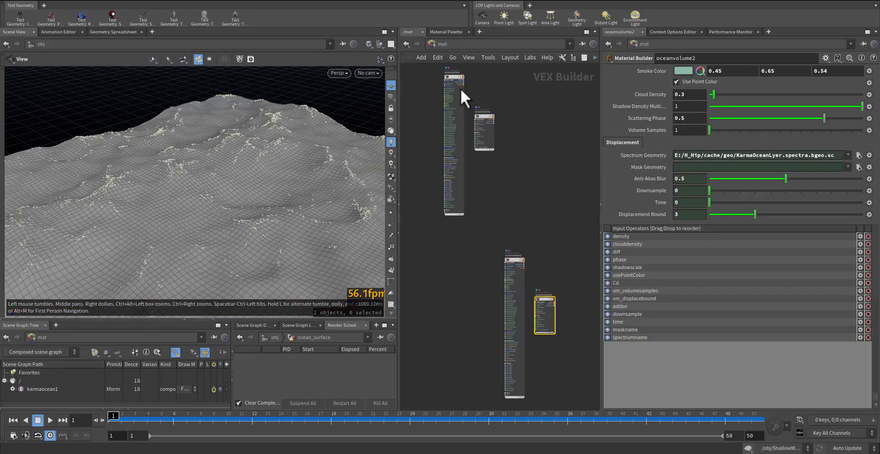
middle_drag(531, 201, 514, 145)
scroll(511, 198, up, 2)
scroll(511, 198, up, 3)
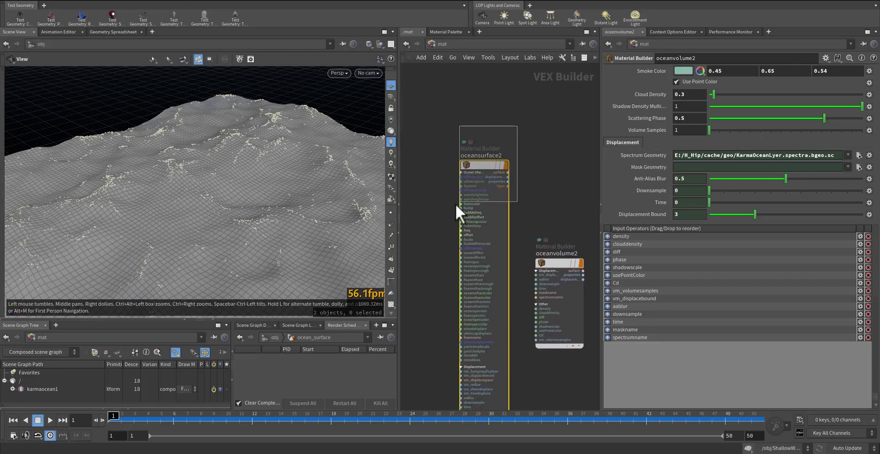
- Open the Foam settings of the oceansurface2 material's ocean shader
click(458, 210)
click(520, 248)
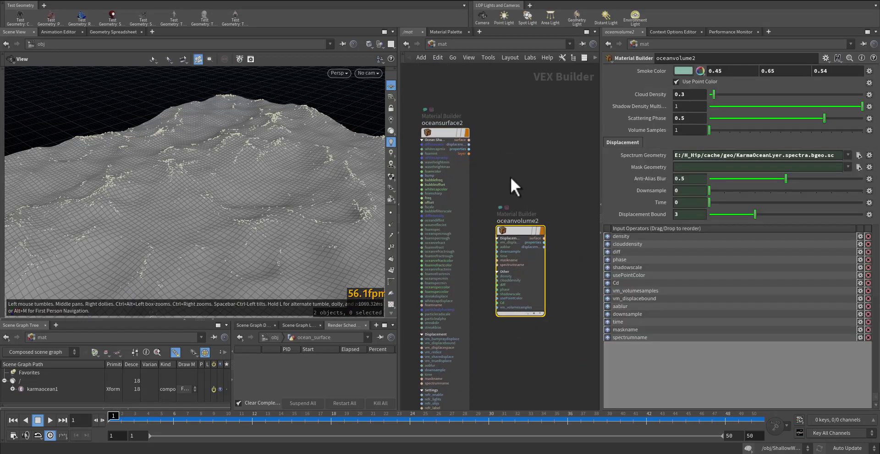
click(428, 174)
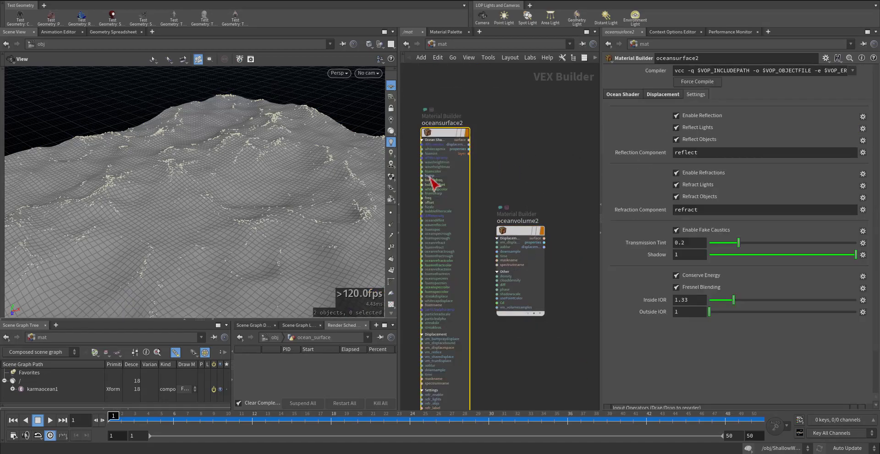
click(622, 94)
click(638, 109)
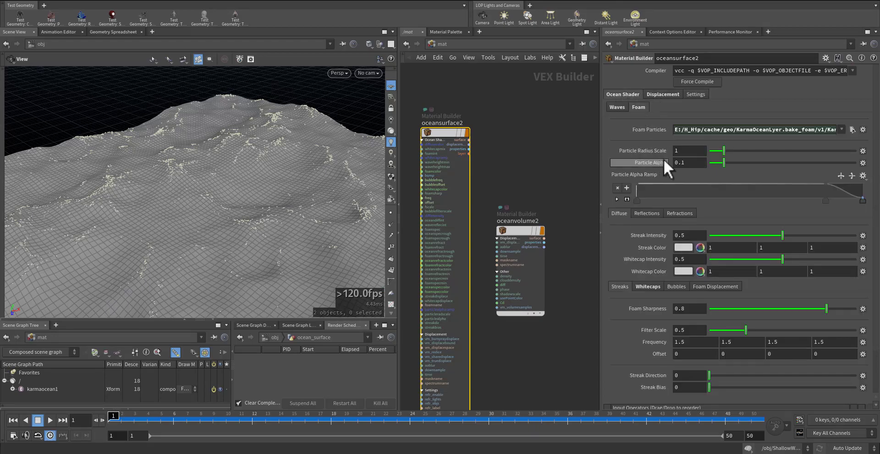
- Review the foam particle file path and foam settings of oceansurface2, and select oceanvolume2 to inspect its volume parameters
drag(688, 130, 781, 130)
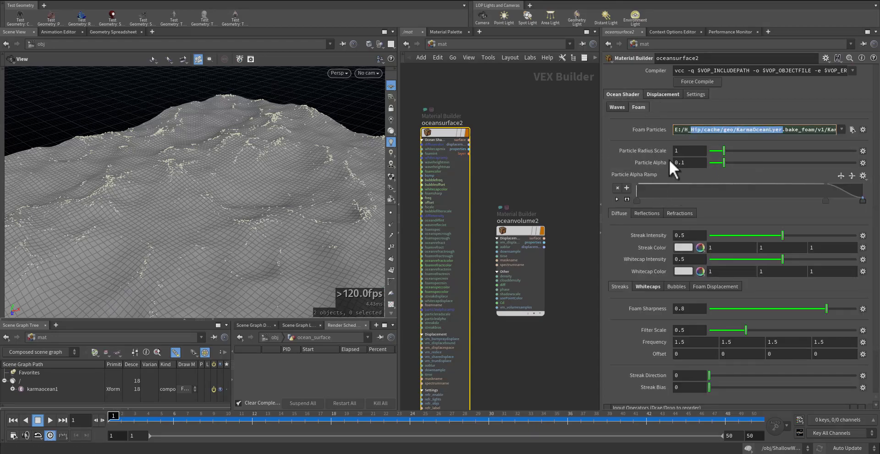
scroll(685, 176, down, 4)
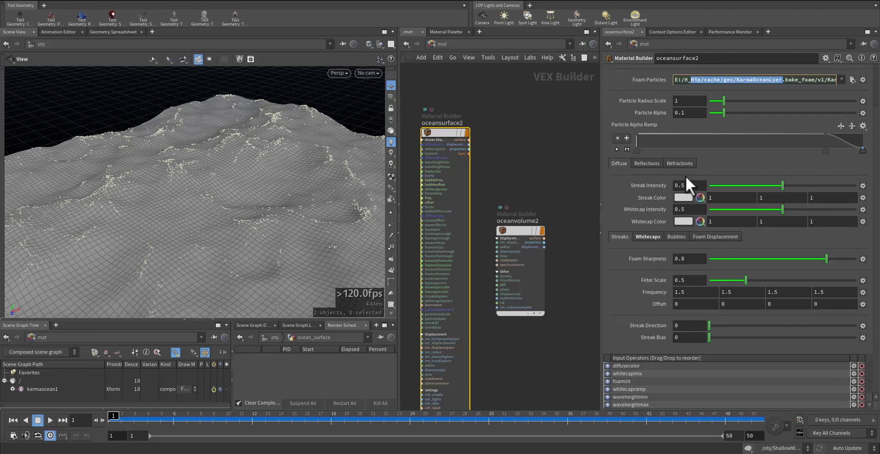
scroll(685, 176, up, 3)
drag(543, 172, 494, 263)
middle_drag(519, 160, 541, 205)
- Switch to the stage network, select karmaocean1, and preview the ocean render at frame 40
click(432, 43)
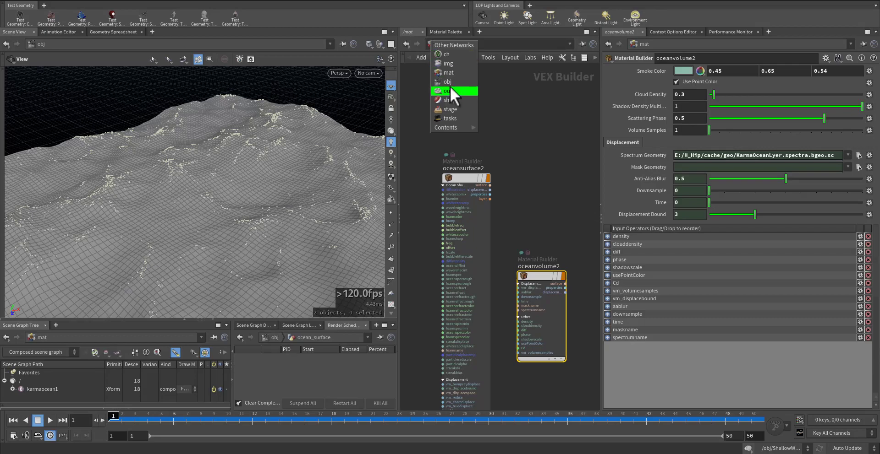
click(457, 107)
middle_drag(457, 197, 465, 201)
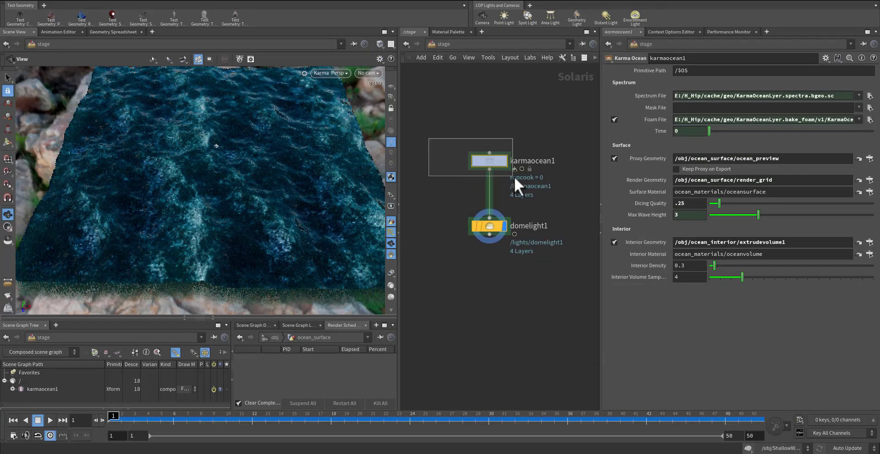
key(Up)
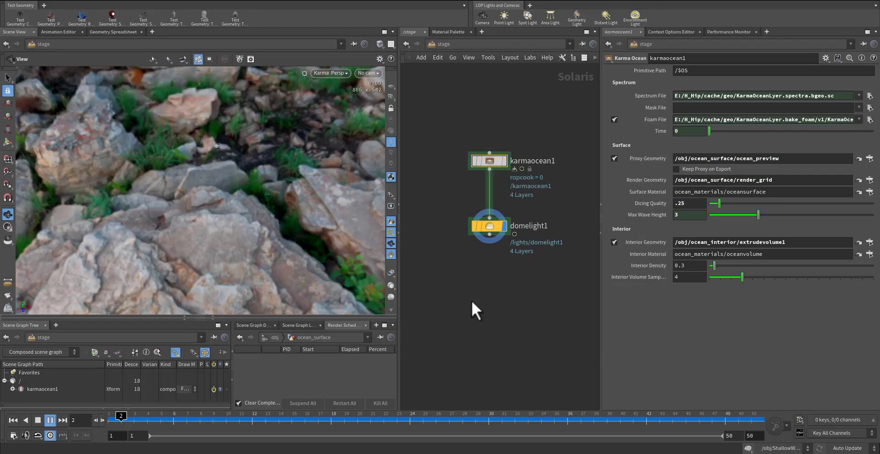
key(Up)
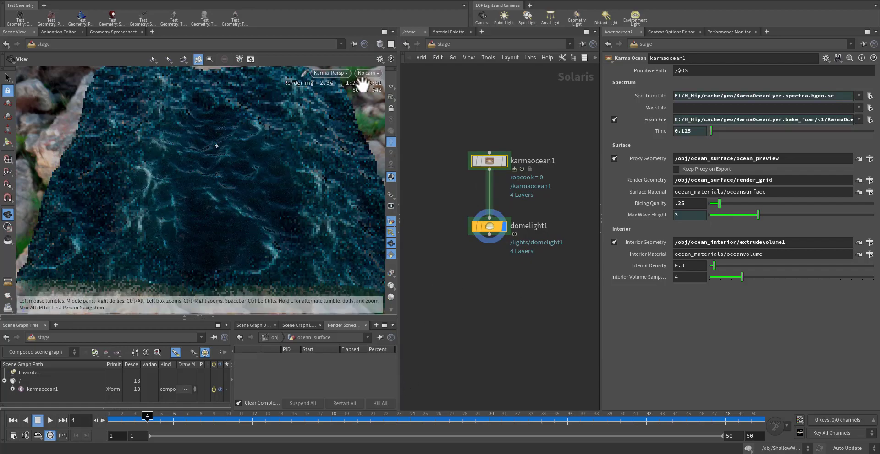
click(618, 420)
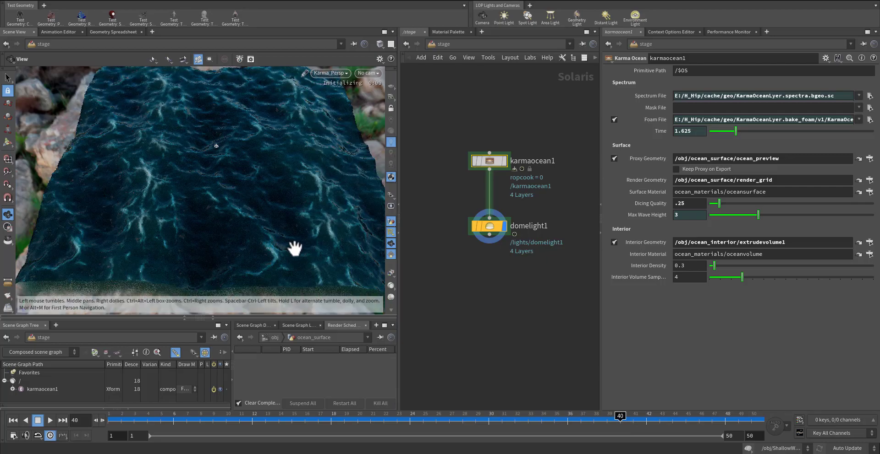
- Set the texture of domelight1 to sunflowers_4k.hdr
click(487, 226)
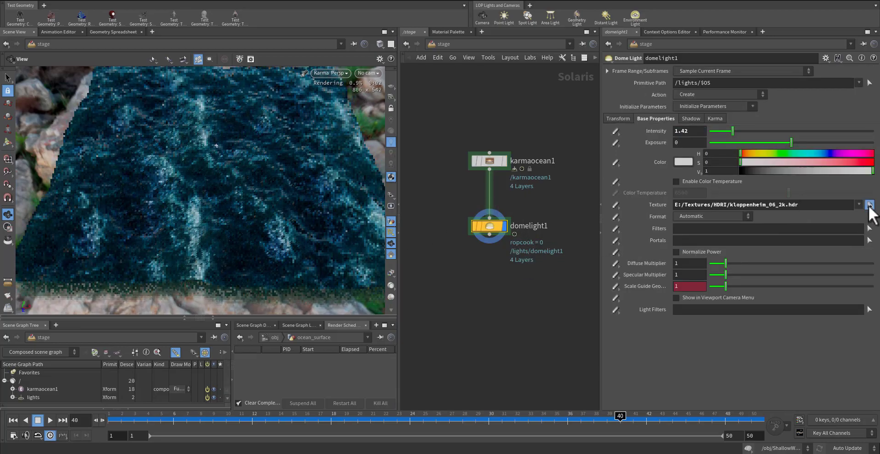
click(869, 202)
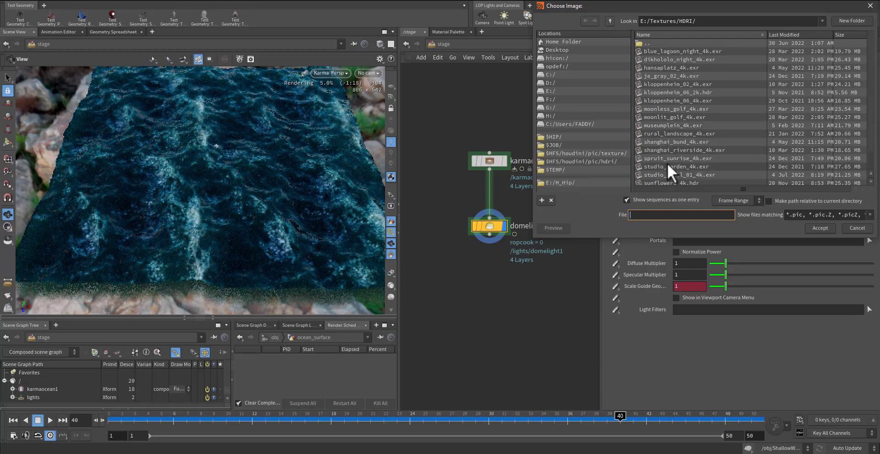
click(667, 183)
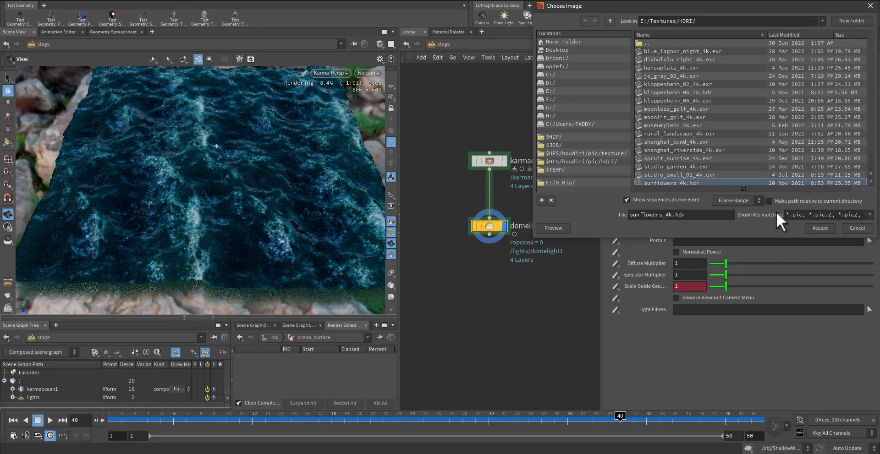
click(818, 228)
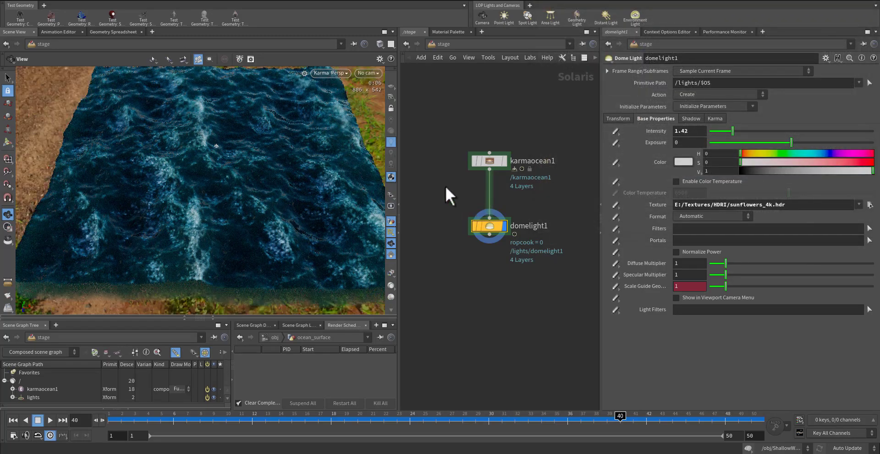
click(341, 73)
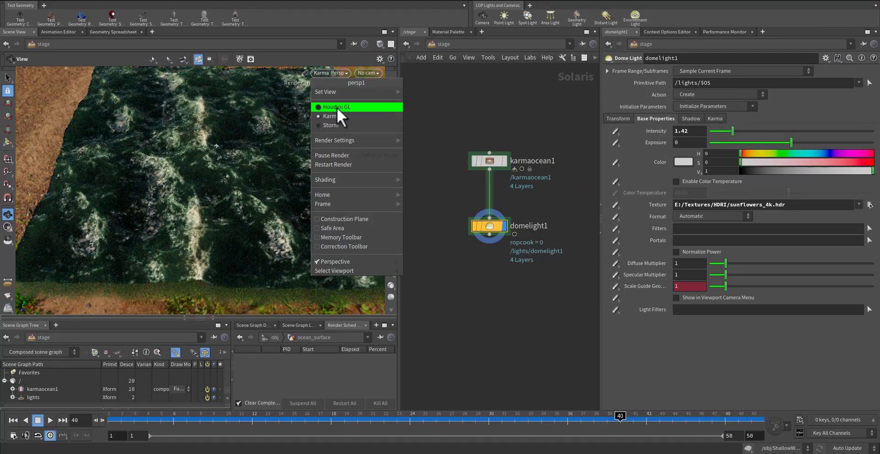
click(445, 110)
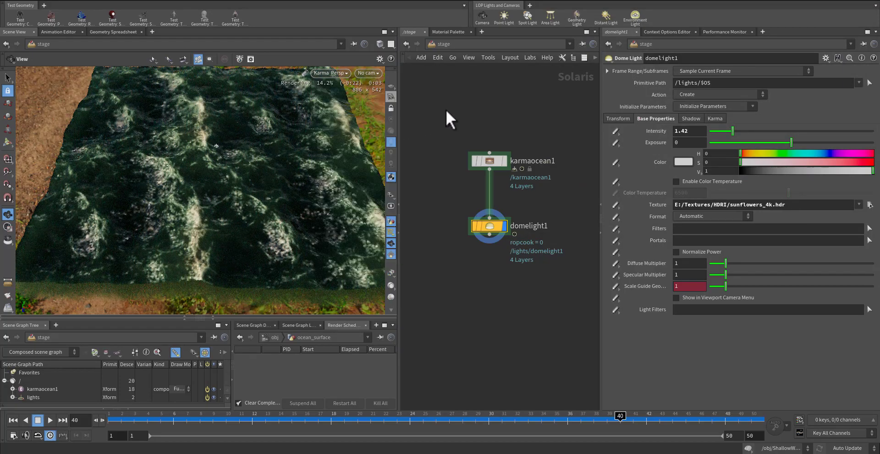
- Set the Y rotation of domelight1 to 70
drag(285, 196, 291, 196)
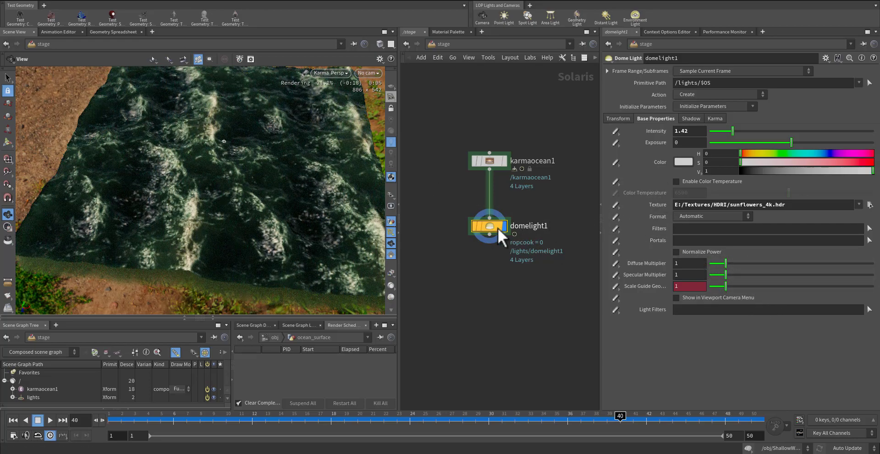
click(617, 118)
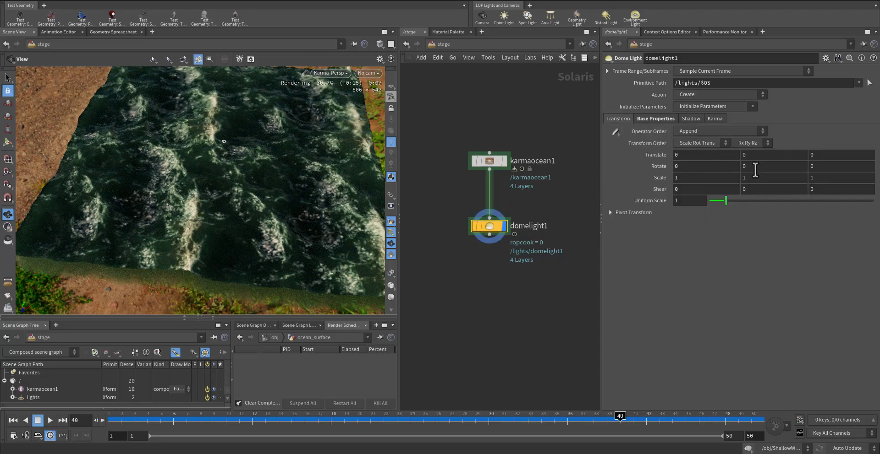
middle_drag(752, 168, 791, 138)
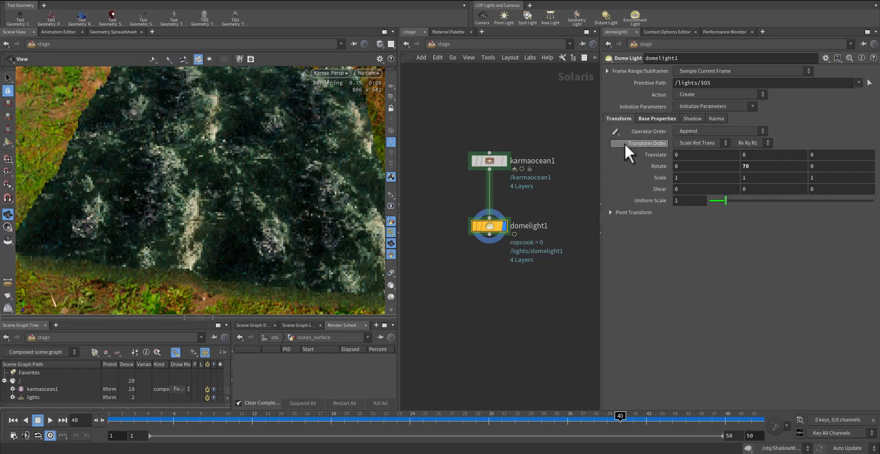
- Set the texture of domelight1 to kloppenheim_06_4k.exr from the HDRI folder
click(656, 119)
click(869, 205)
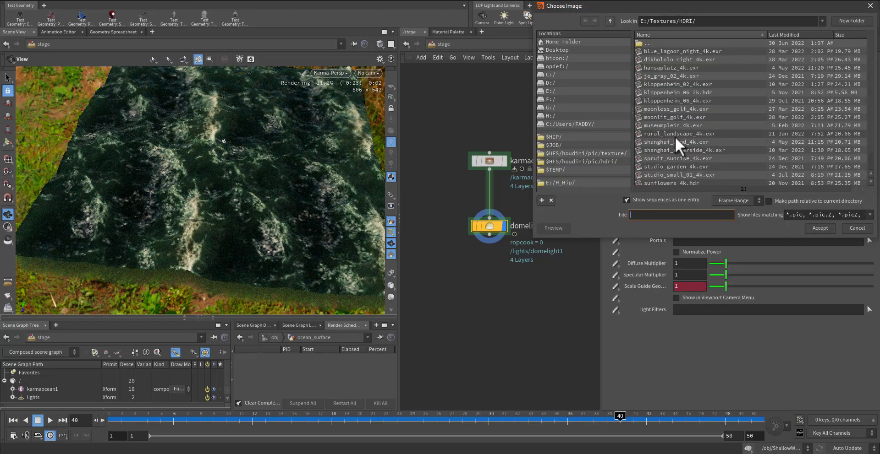
click(681, 102)
key(Escape)
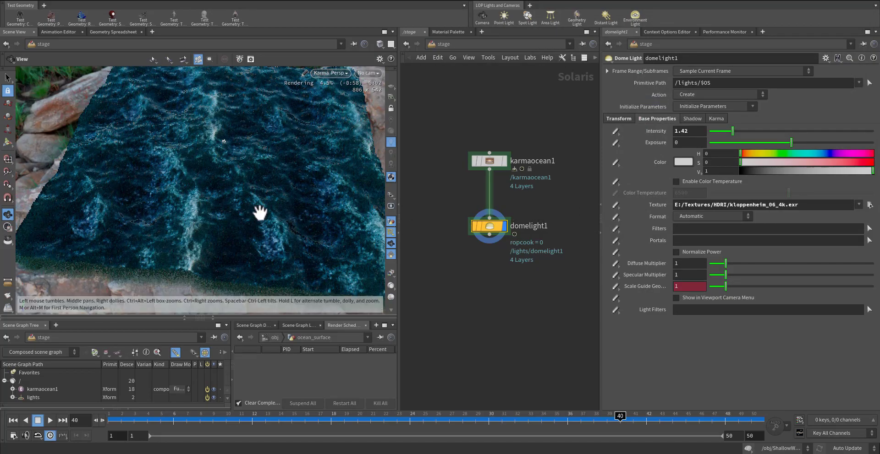
- Rotate domelight1 to 150 in Y and check the lighting on the ocean
click(629, 120)
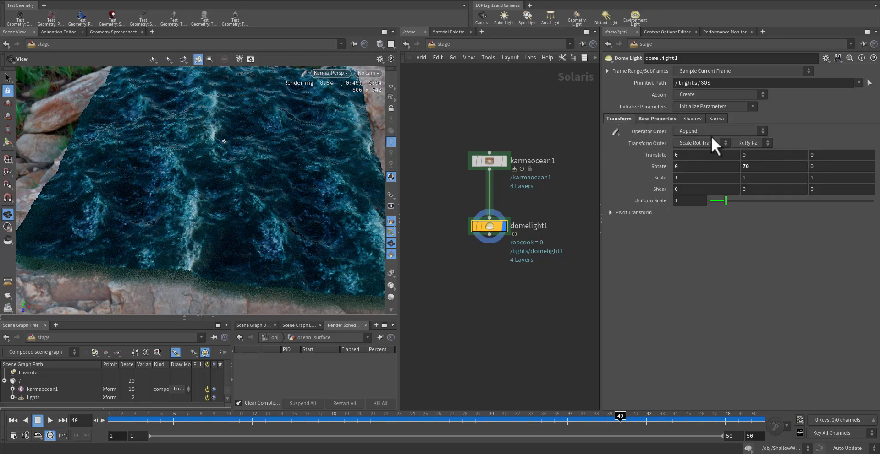
middle_drag(752, 166, 788, 133)
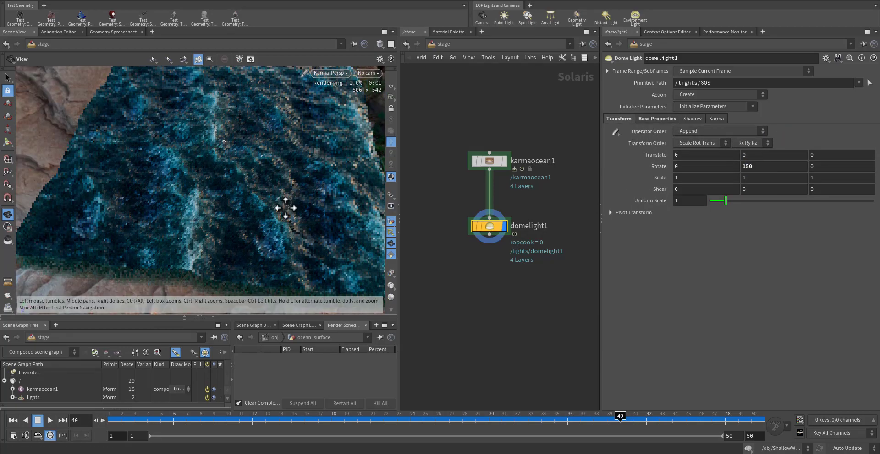
drag(284, 209, 249, 227)
- Add a Karma render setup below the dome light and connect the output of domelight1 to karmarendersettings
key(Tab)
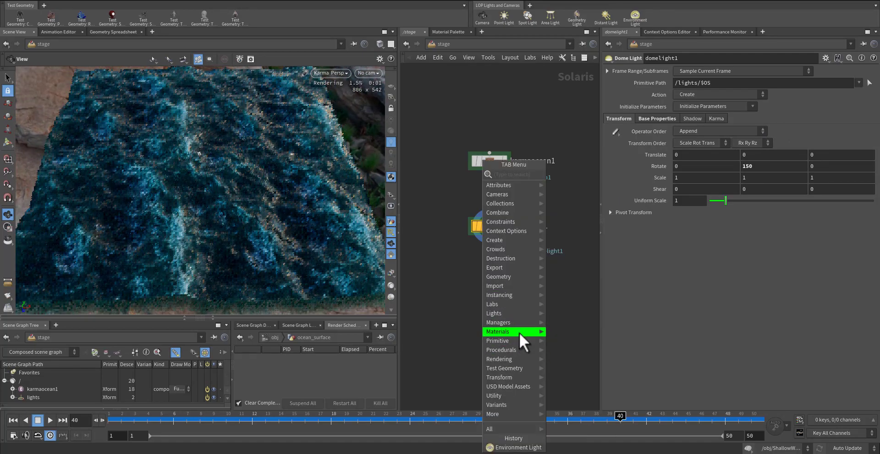
mouse_move(522, 358)
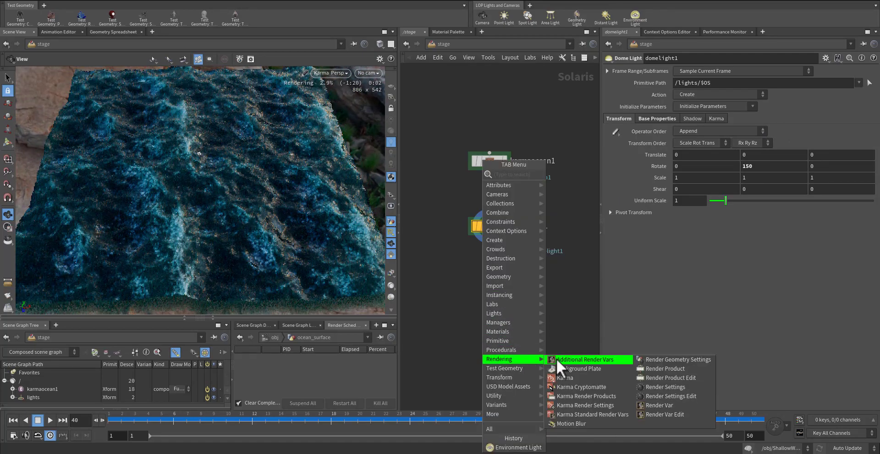
click(592, 380)
click(487, 295)
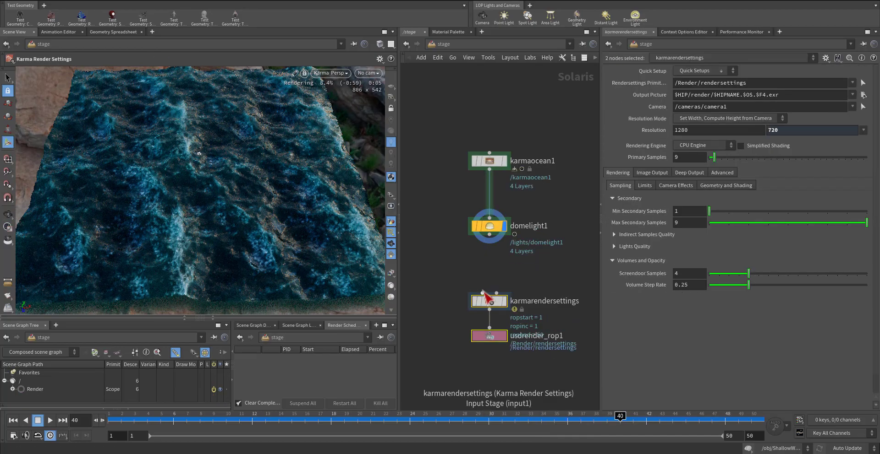
click(481, 293)
click(489, 235)
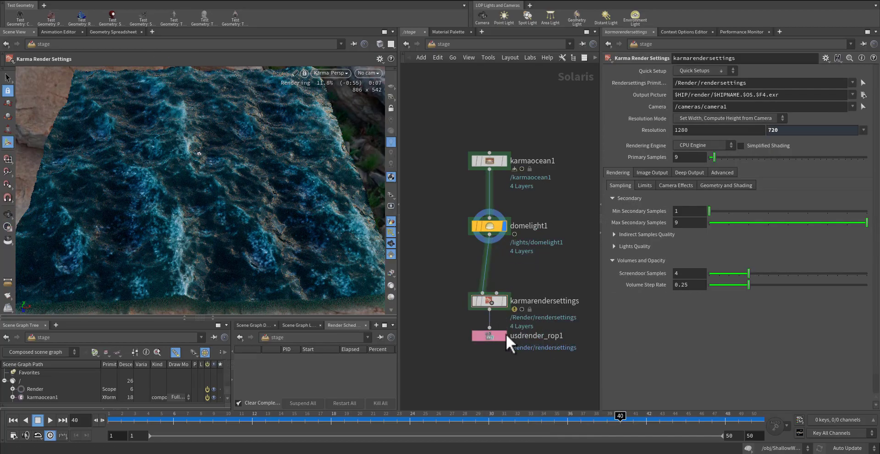
- Review the parameters of usdrender_rop1 and karmarendersettings, and preview the ocean render at frames 45 and 27
click(491, 337)
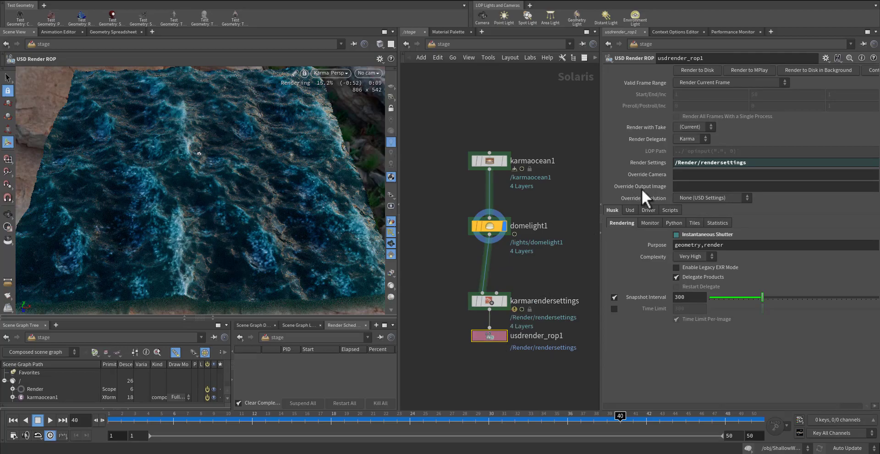
drag(449, 278, 526, 326)
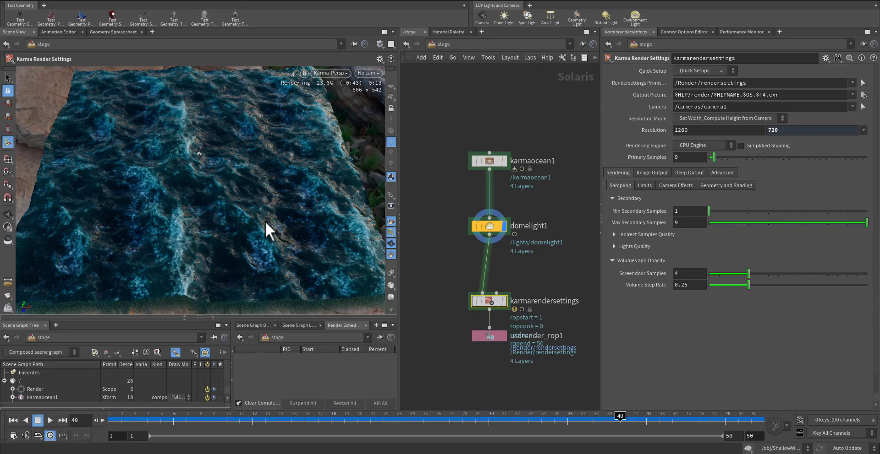
click(682, 420)
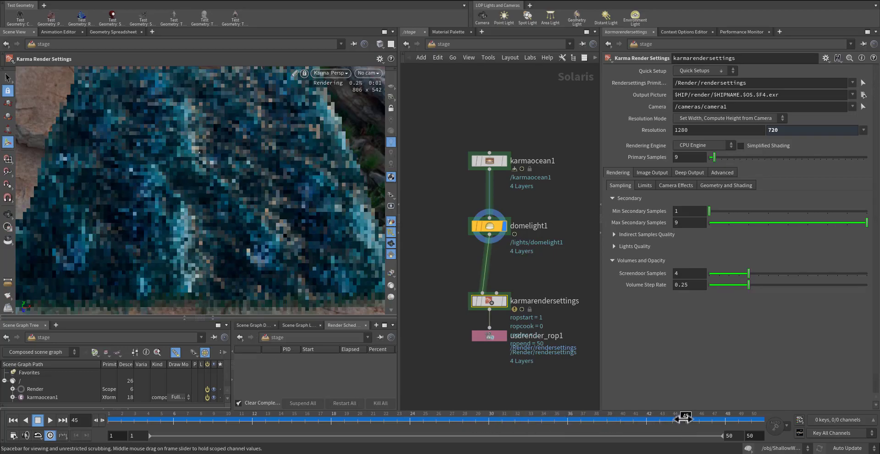
click(450, 419)
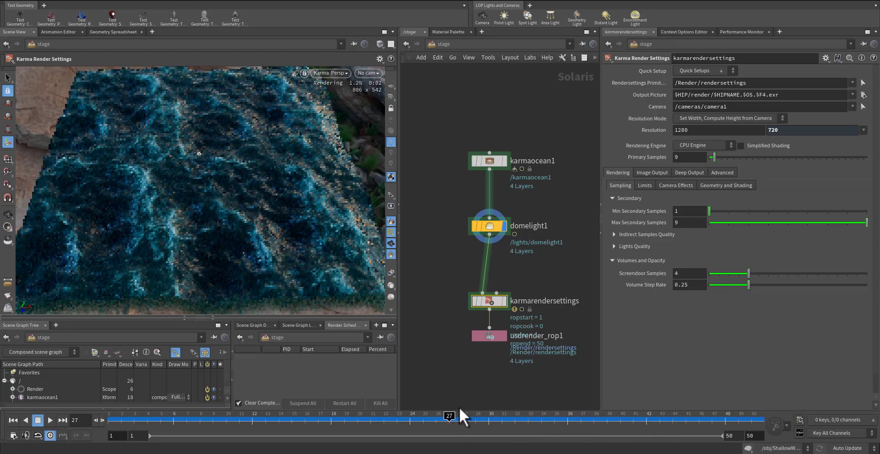